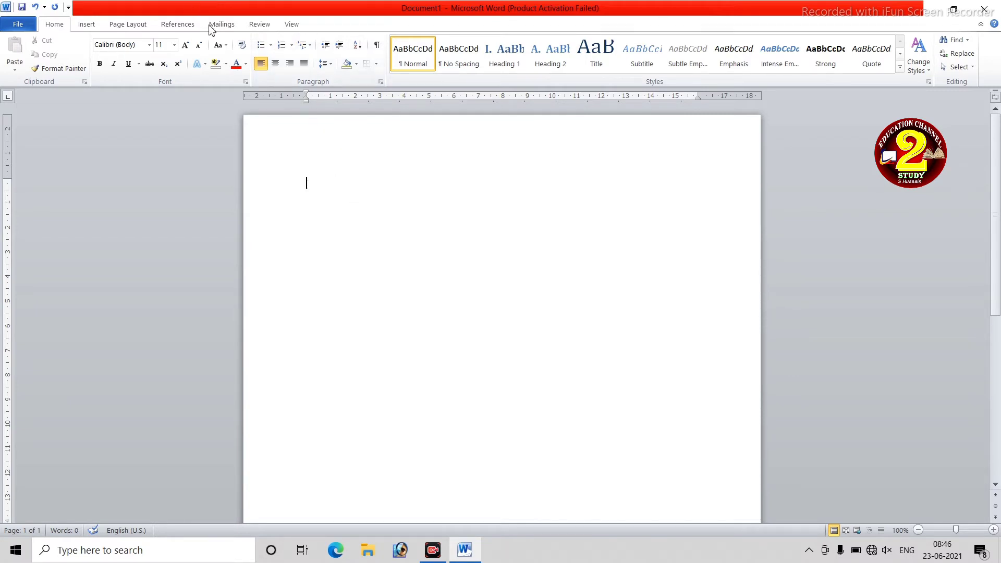
# Type three lines of practice text, then select everything and delete it
pyautogui.click(272, 46)
pyautogui.click(271, 46)
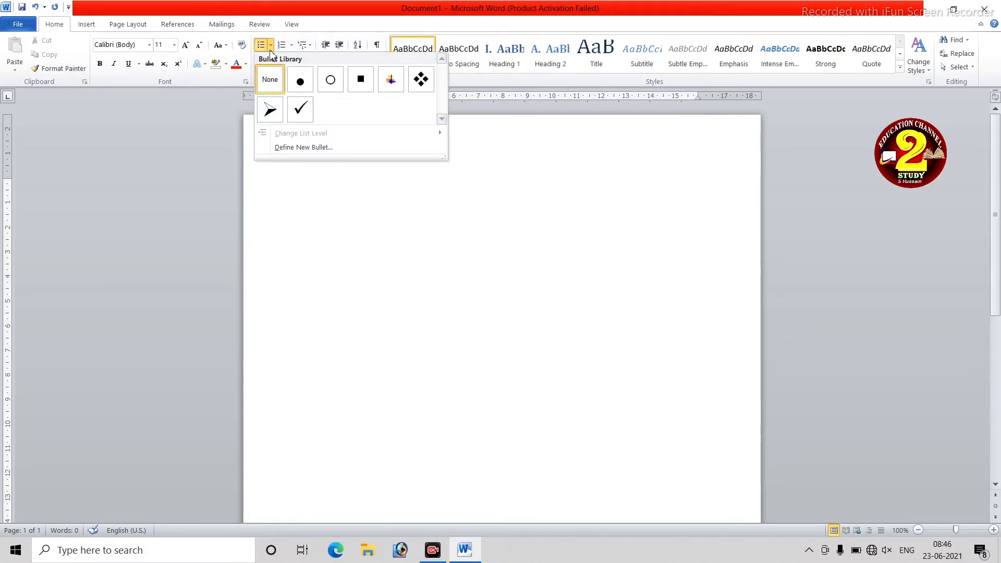
pyautogui.click(274, 48)
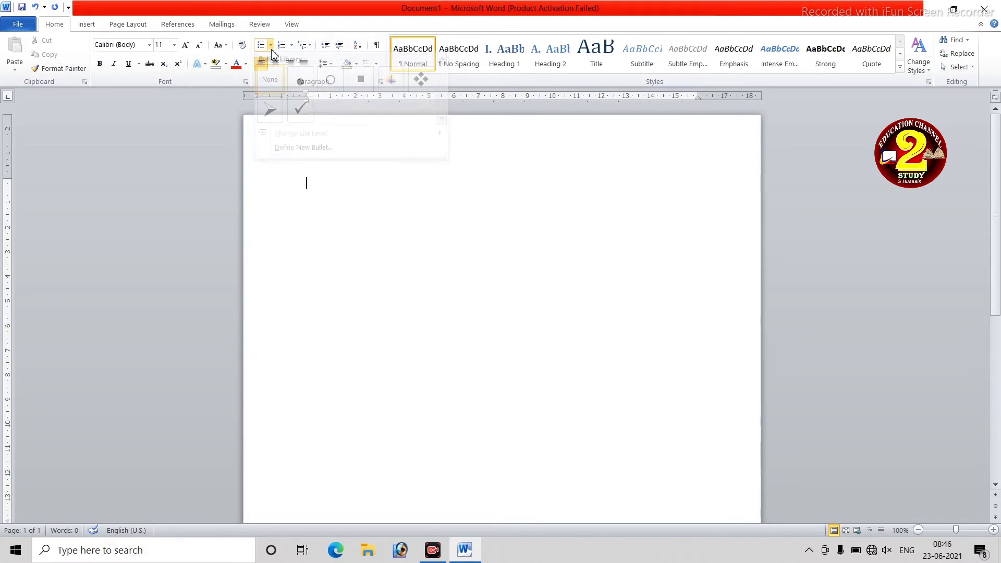
pyautogui.write('jgsdlk')
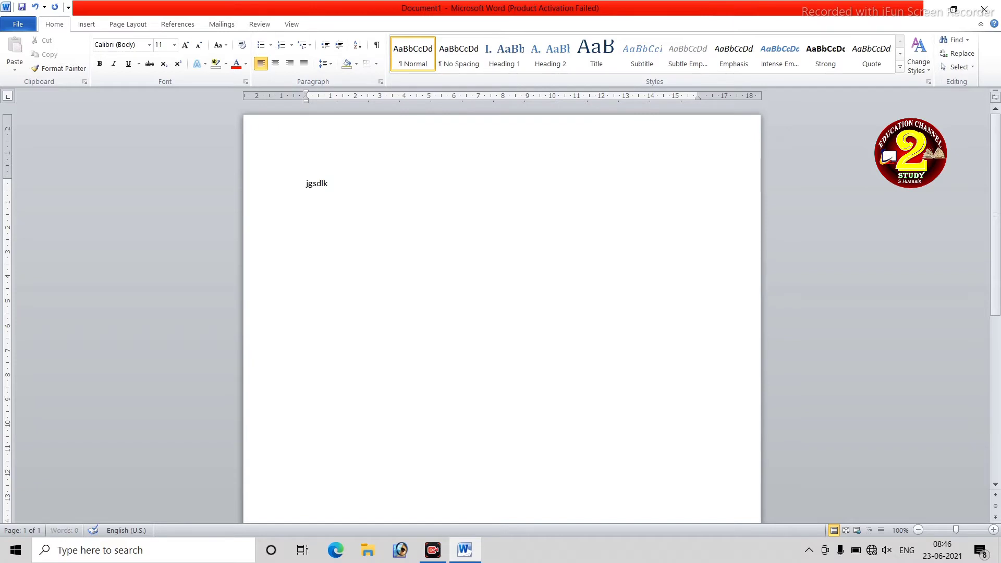
pyautogui.write('ghjkdshgj')
pyautogui.press('Return')
pyautogui.write('dkgjkldjklghsdkjghjkds')
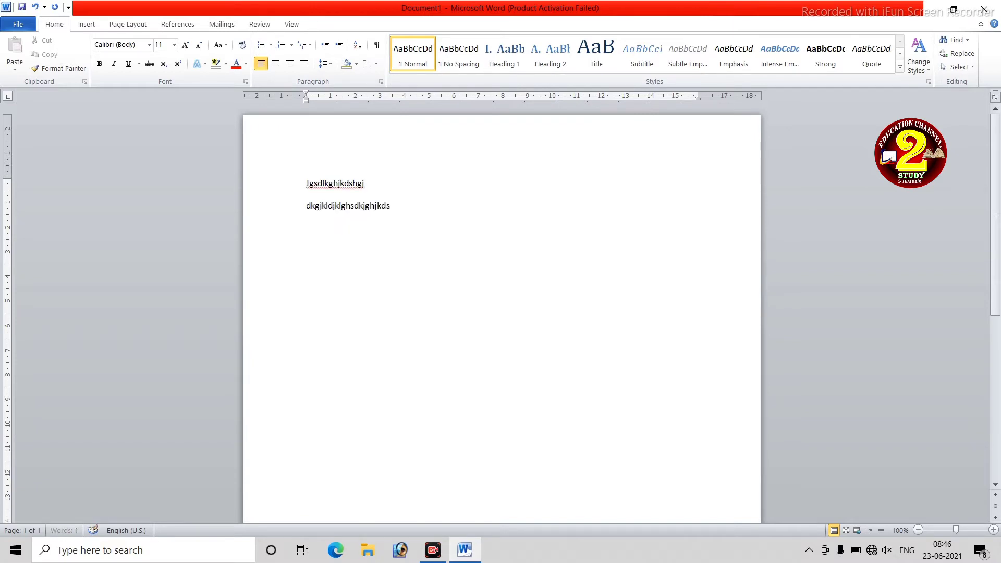
pyautogui.press('Return')
pyautogui.write('djgjksdhgjkshgjdhjg')
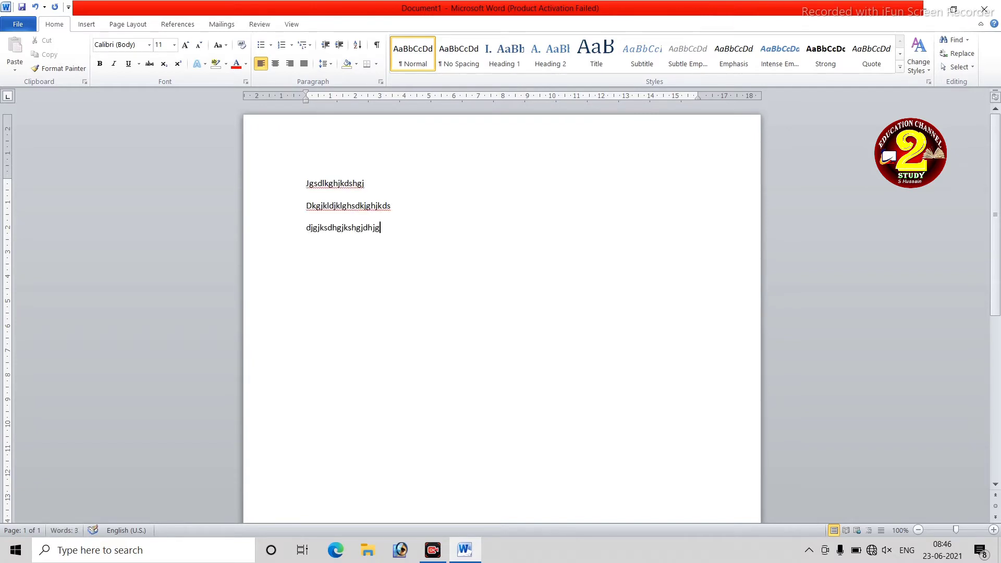
pyautogui.press('Return')
pyautogui.hotkey('ctrl', 'a')
pyautogui.press('Delete')
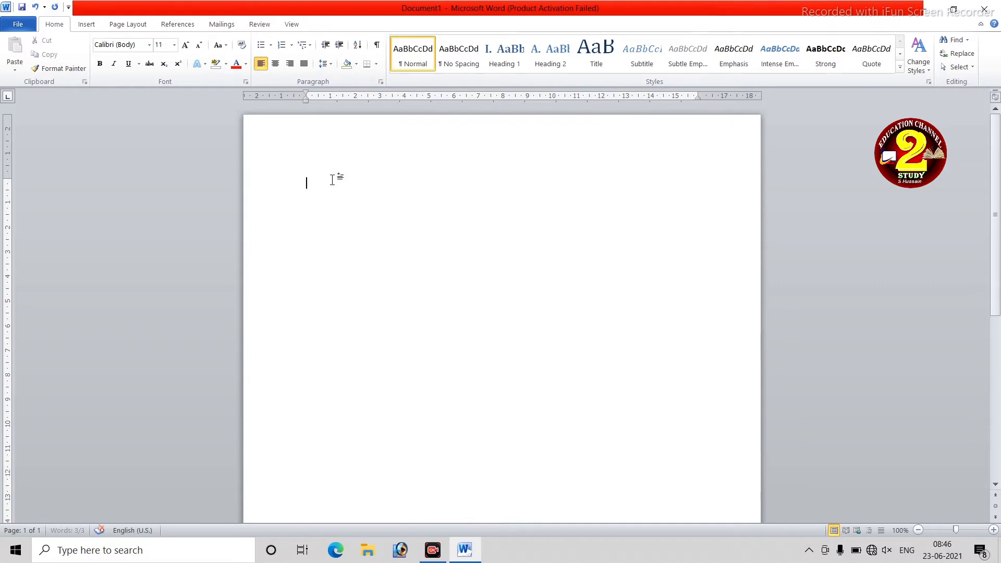
# Start a filled round-bullet list with five practice items, leaving an empty sixth bullet
pyautogui.click(271, 46)
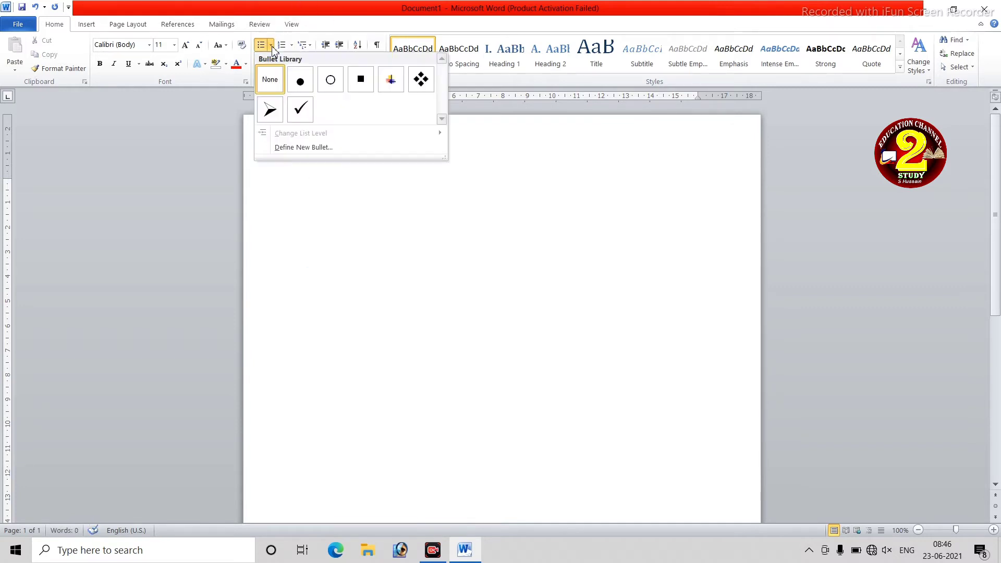
pyautogui.click(301, 85)
pyautogui.write('g')
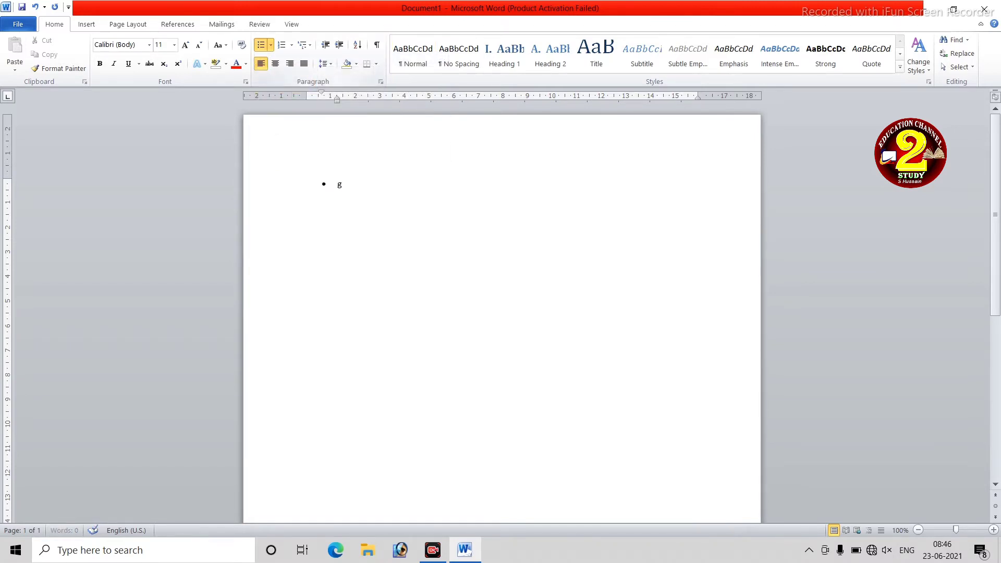
pyautogui.write('hlsdkghdlkjsghlkjhgj')
pyautogui.press('Return')
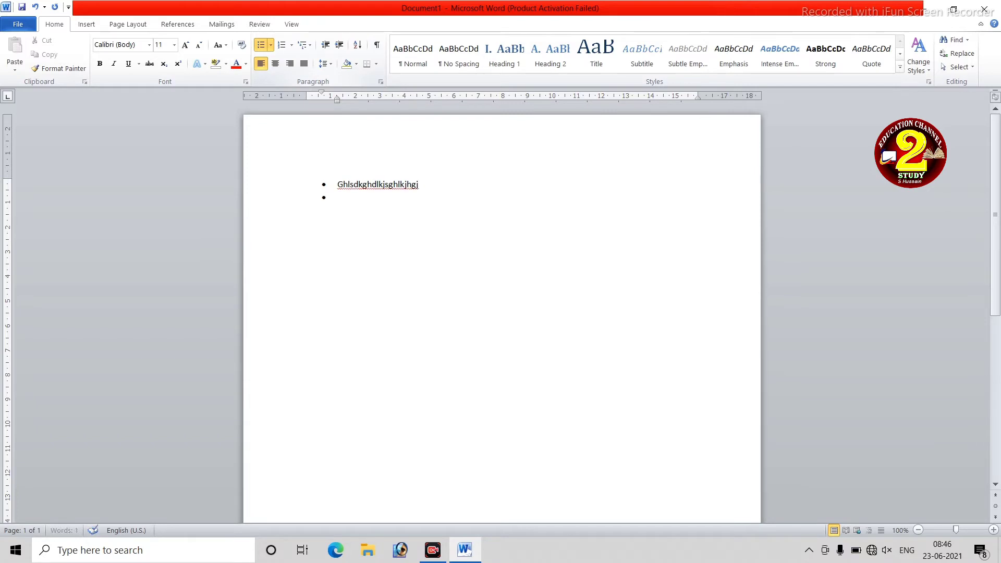
pyautogui.write('gdskhjghjkhgjkdshgjkgjk')
pyautogui.press('Return')
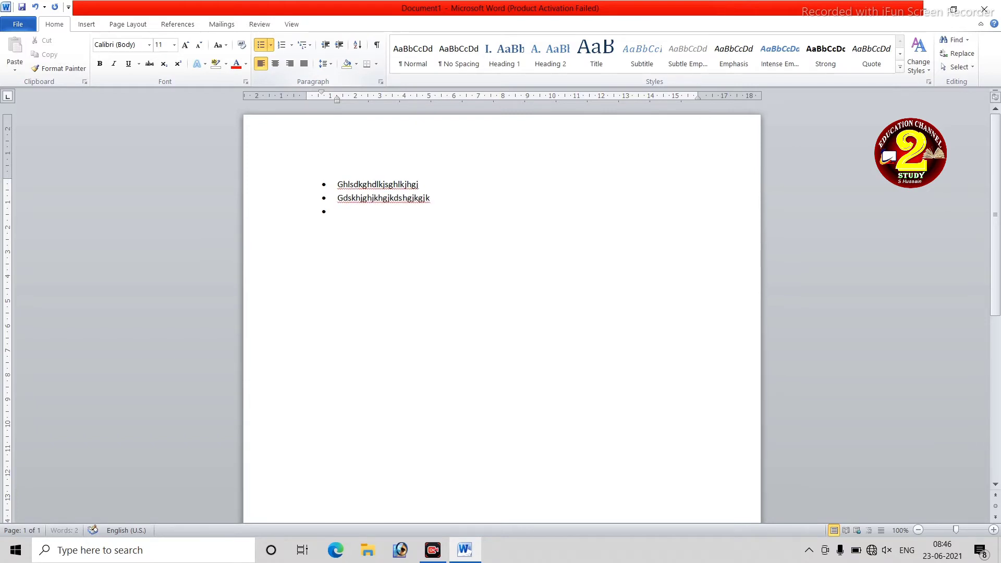
pyautogui.write('lkhfgkjhgjkhfjkghsdkghsdklhgkjdshglkd')
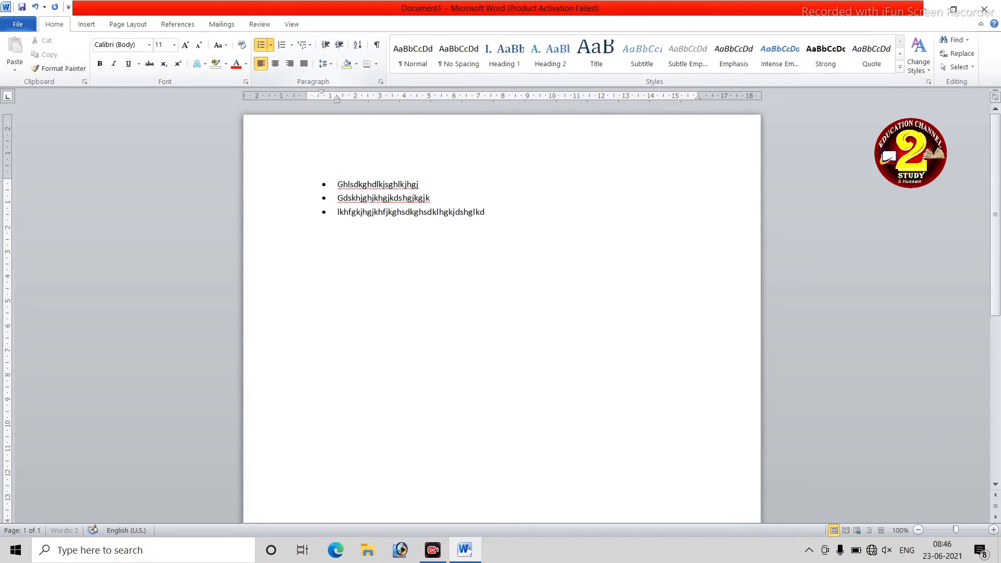
pyautogui.write('hglksdhgjksghjkdsghkjshgjkshgkjshdgjkdshgkjd')
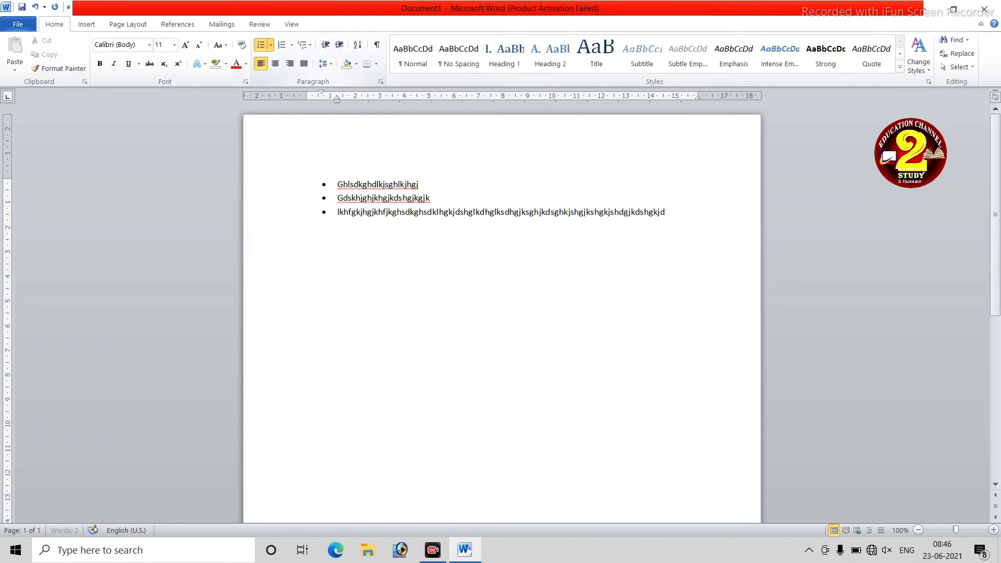
pyautogui.write('hsgkjsdhgkjsdg')
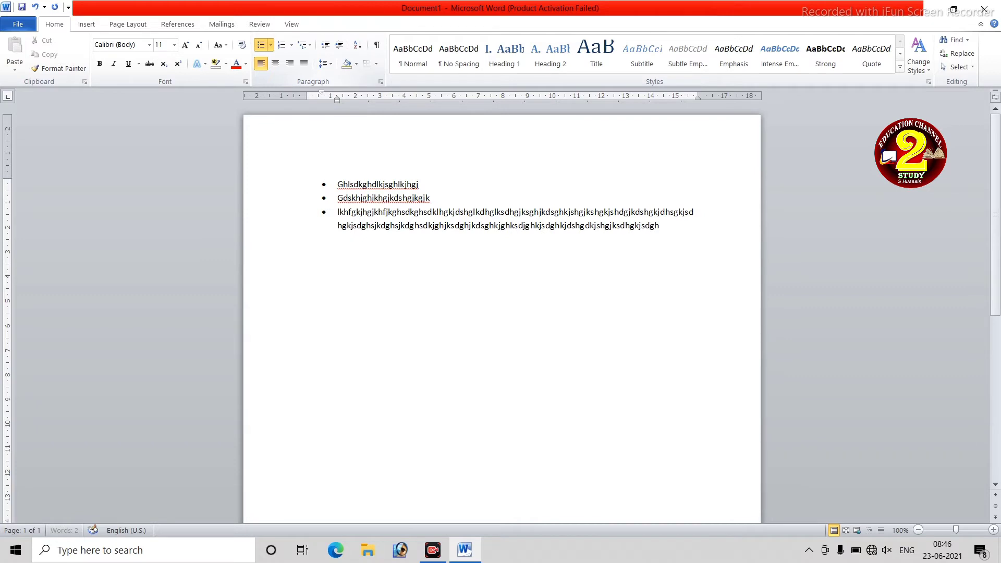
pyautogui.write('hsjkdghsjkdghsdkjghjksdghjkdsghkjghksdjghkjsdghkjdshg')
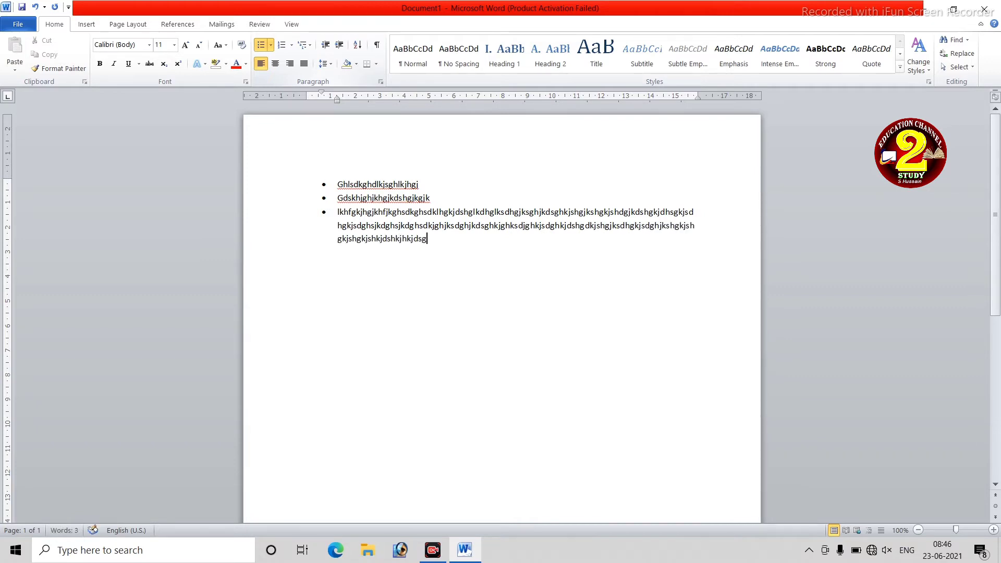
pyautogui.press('Return')
pyautogui.write('lksdghjksdhgjkdsghjksghjksd')
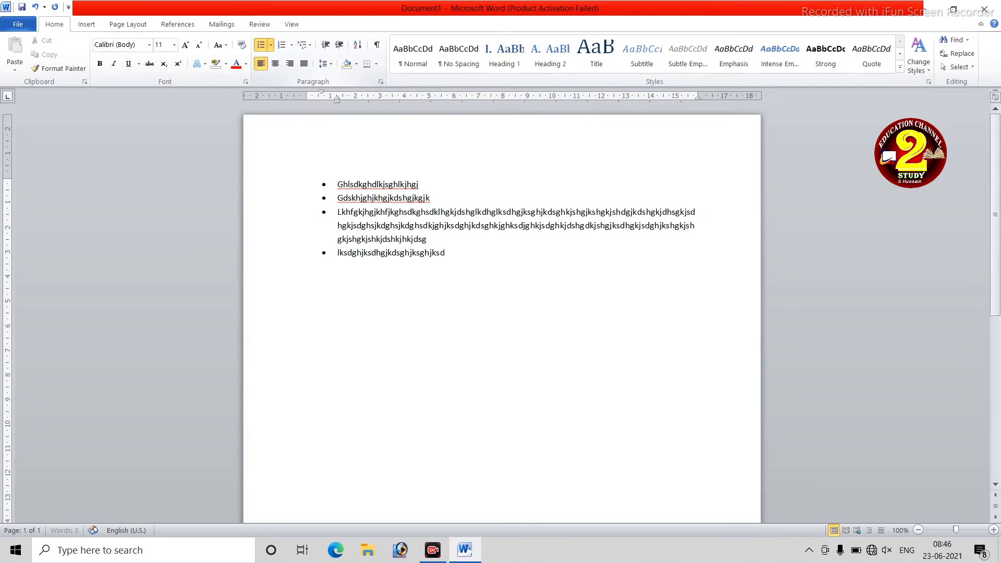
pyautogui.write('ghjsd')
pyautogui.press('Return')
pyautogui.write('dsgjdskhgjskghkjsdhgjksd')
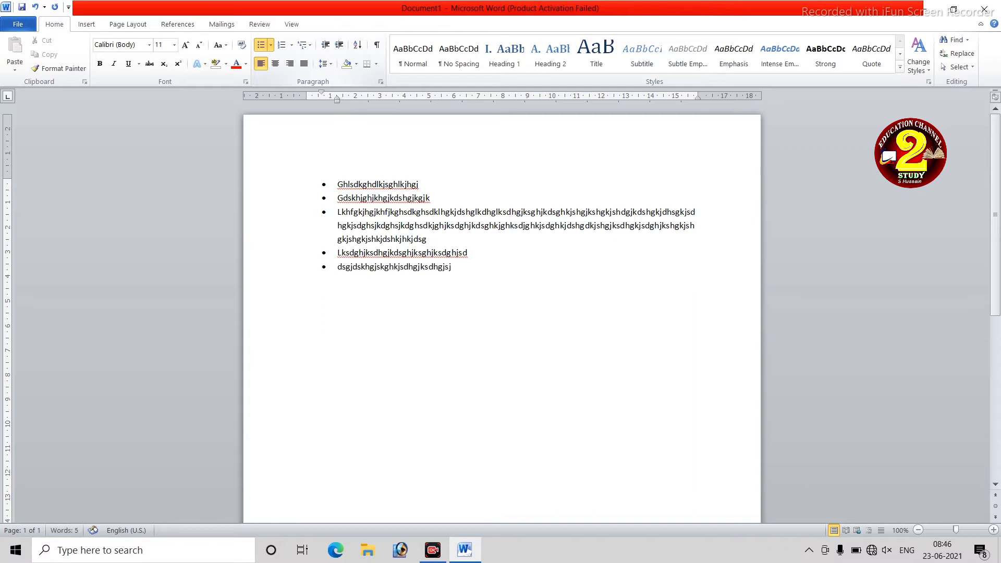
pyautogui.press('Return')
pyautogui.click(271, 45)
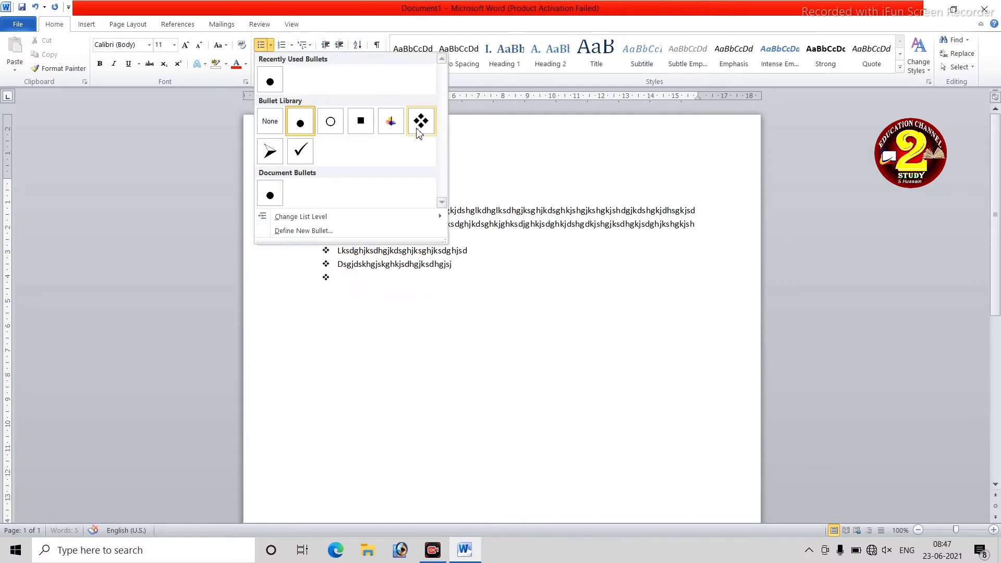
# Switch the list to arrow bullets and add two more practice items
pyautogui.click(269, 151)
pyautogui.write('fdhgfdhgksdjhgjkdshjkghj')
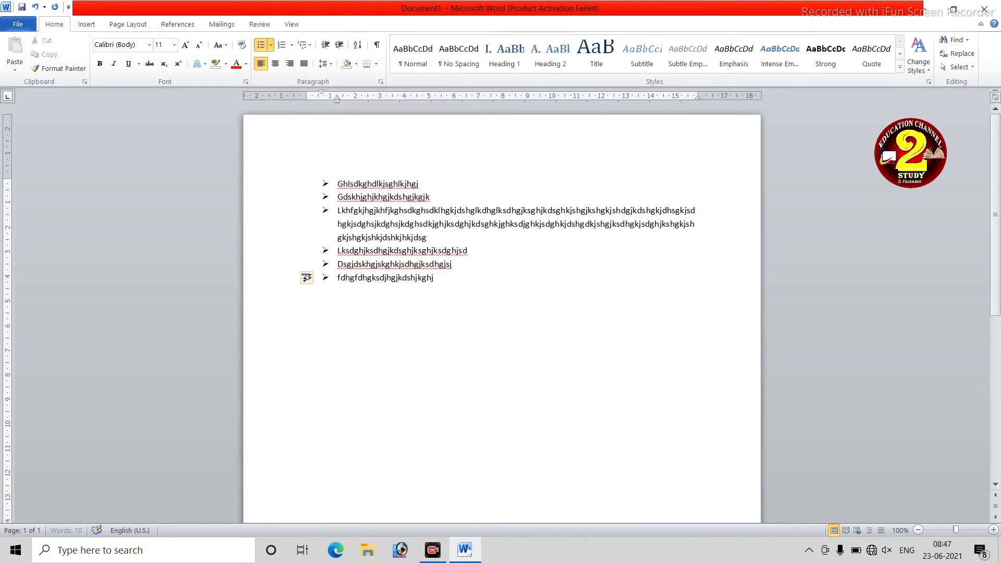
pyautogui.write('g')
pyautogui.press('Return')
pyautogui.write('ghjfdkhgjkdfhgjkfdhgjkgf')
pyautogui.press('Return')
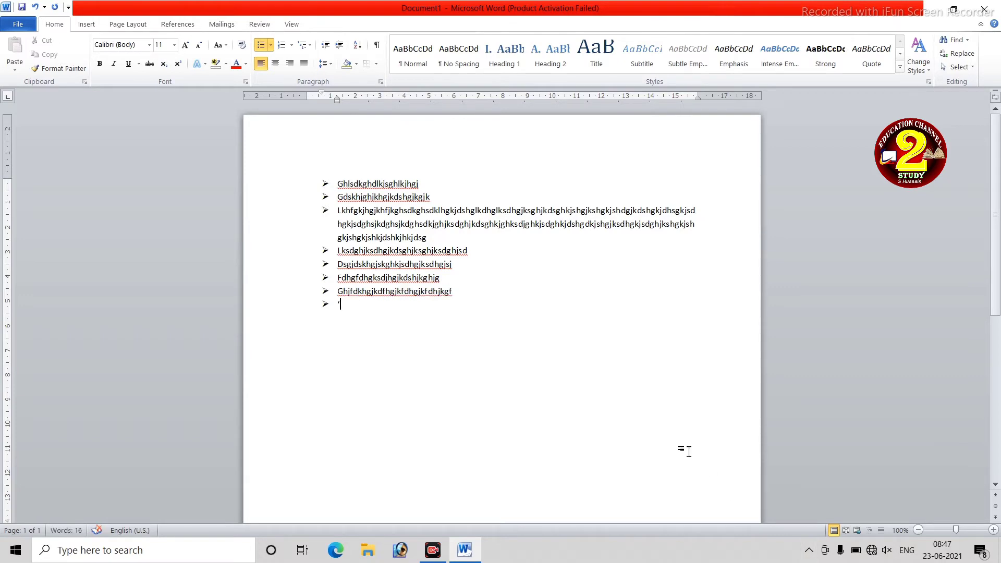
# Zoom in and type an eighth item, starting an empty ninth bullet
pyautogui.keyDown('ctrl'); pyautogui.scroll(1, 689, 452); pyautogui.keyUp('ctrl')
pyautogui.keyDown('ctrl'); pyautogui.scroll(1, 688, 452); pyautogui.keyUp('ctrl')
pyautogui.keyDown('ctrl'); pyautogui.scroll(2, 688, 452); pyautogui.keyUp('ctrl')
pyautogui.keyDown('ctrl'); pyautogui.scroll(1, 687, 451); pyautogui.keyUp('ctrl')
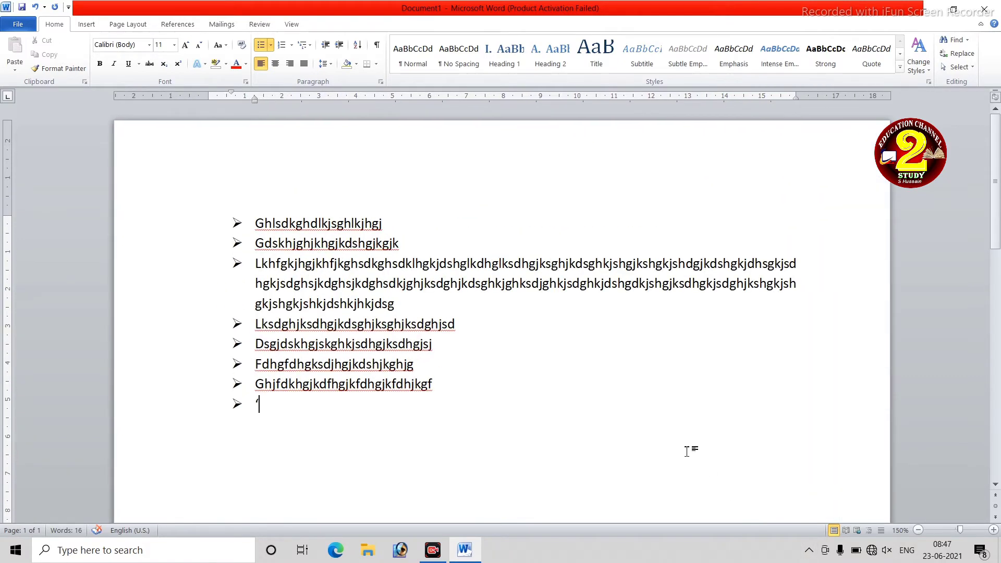
pyautogui.keyDown('ctrl'); pyautogui.scroll(1, 689, 452); pyautogui.keyUp('ctrl')
pyautogui.keyDown('ctrl'); pyautogui.scroll(1, 689, 452); pyautogui.keyUp('ctrl')
pyautogui.keyDown('ctrl'); pyautogui.scroll(1, 689, 452); pyautogui.keyUp('ctrl')
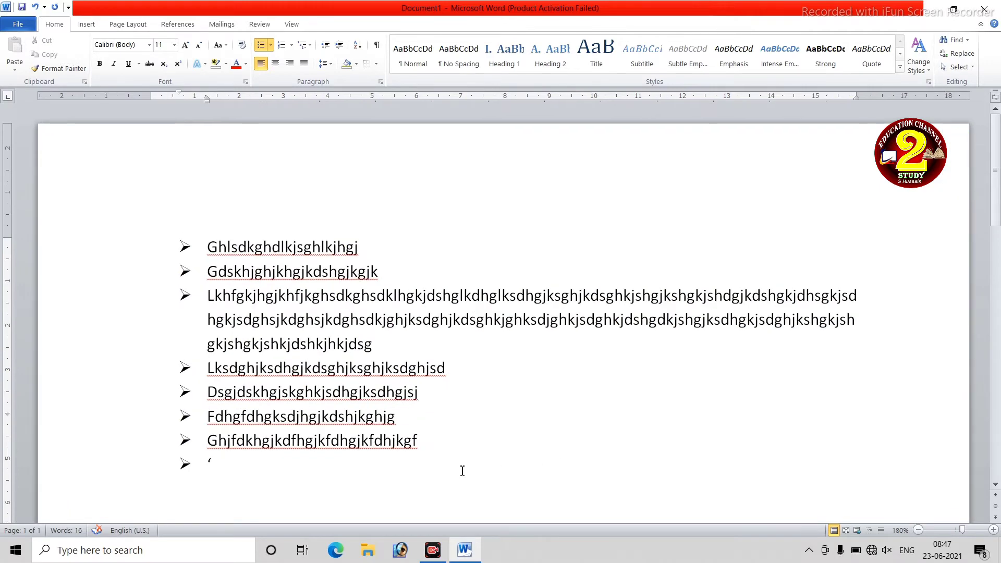
pyautogui.scroll(-1, 462, 471)
pyautogui.scroll(-1, 457, 469)
pyautogui.write('fdlhgdflkjghkjdf')
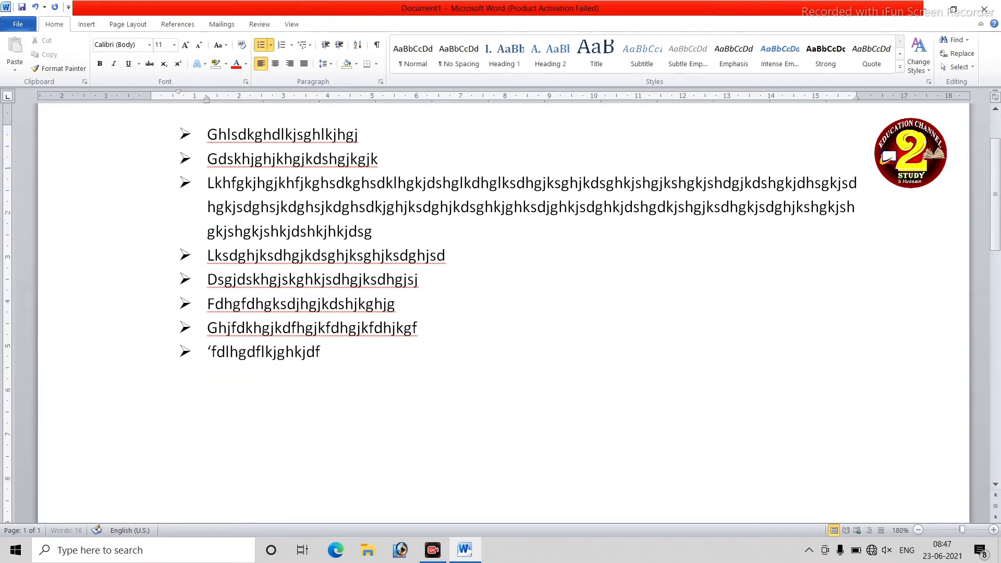
pyautogui.write('hgkjd')
pyautogui.press('Return')
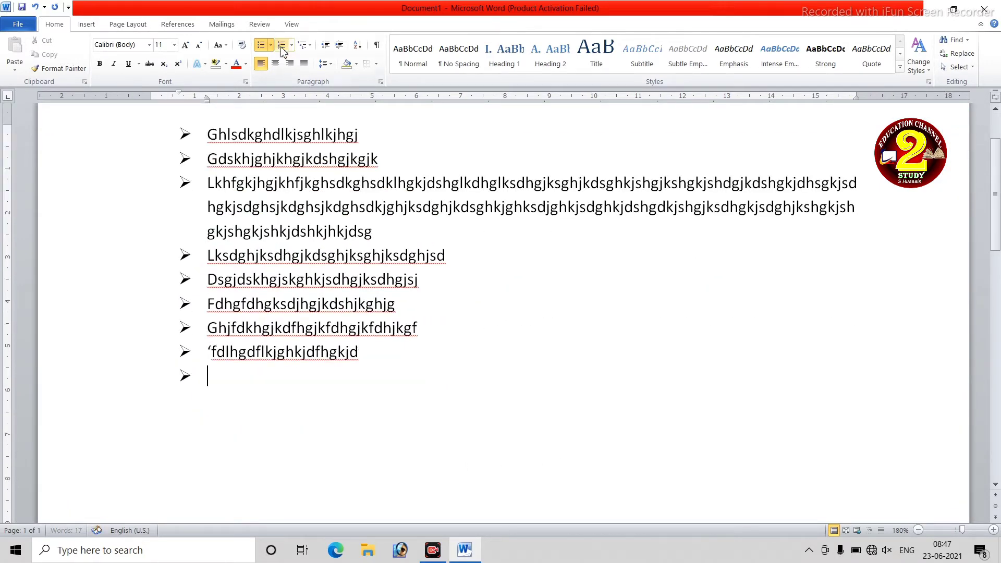
pyautogui.click(271, 45)
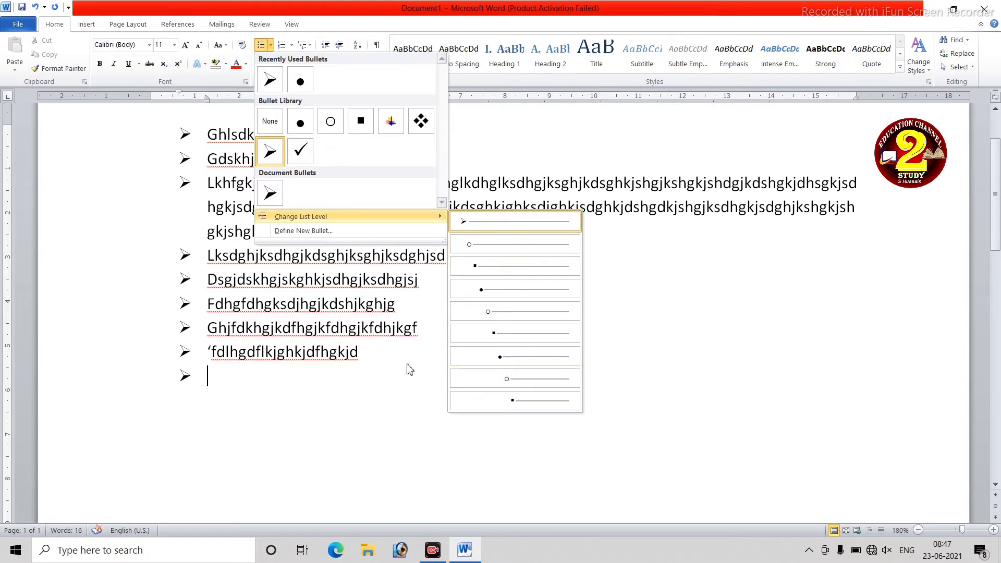
pyautogui.click(374, 238)
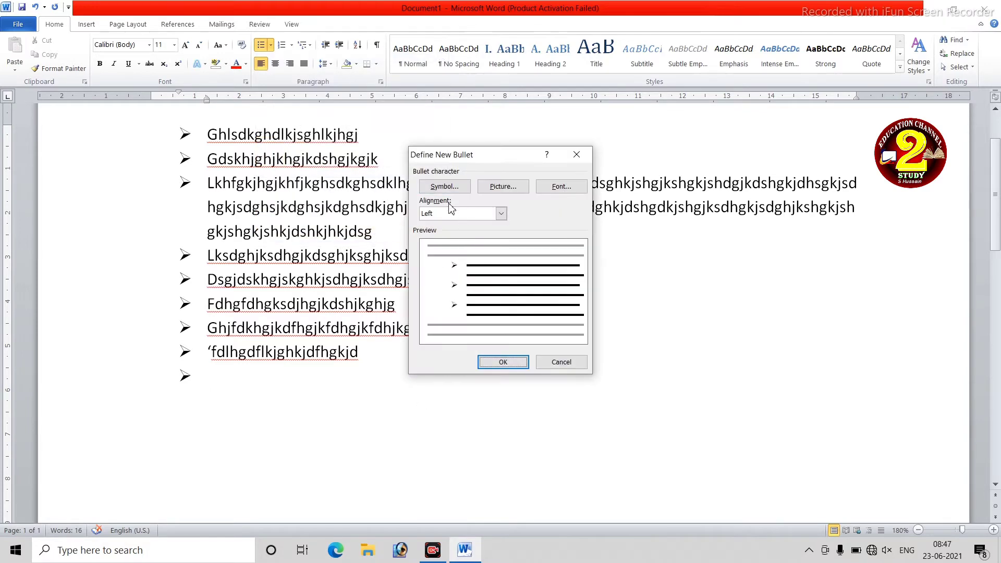
pyautogui.click(561, 364)
pyautogui.moveTo(295, 402); pyautogui.dragTo(78, 114)
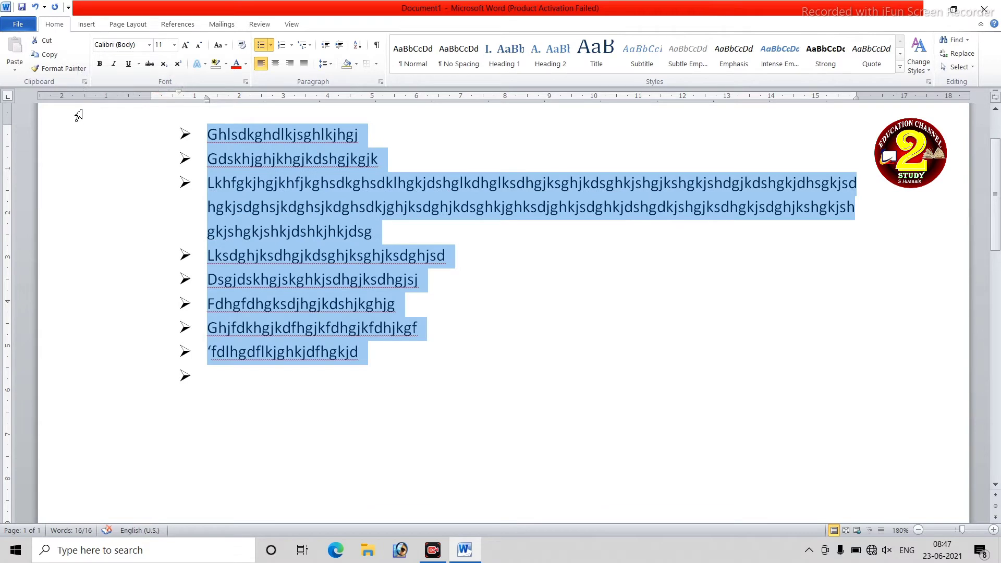
# Select the whole bulleted list by dragging across it
pyautogui.click(292, 386)
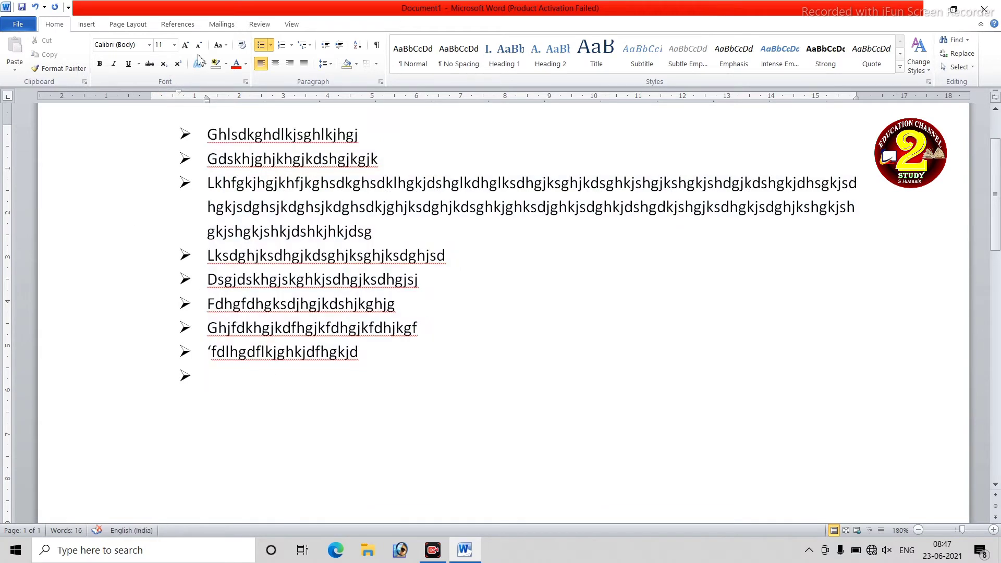
pyautogui.click(270, 45)
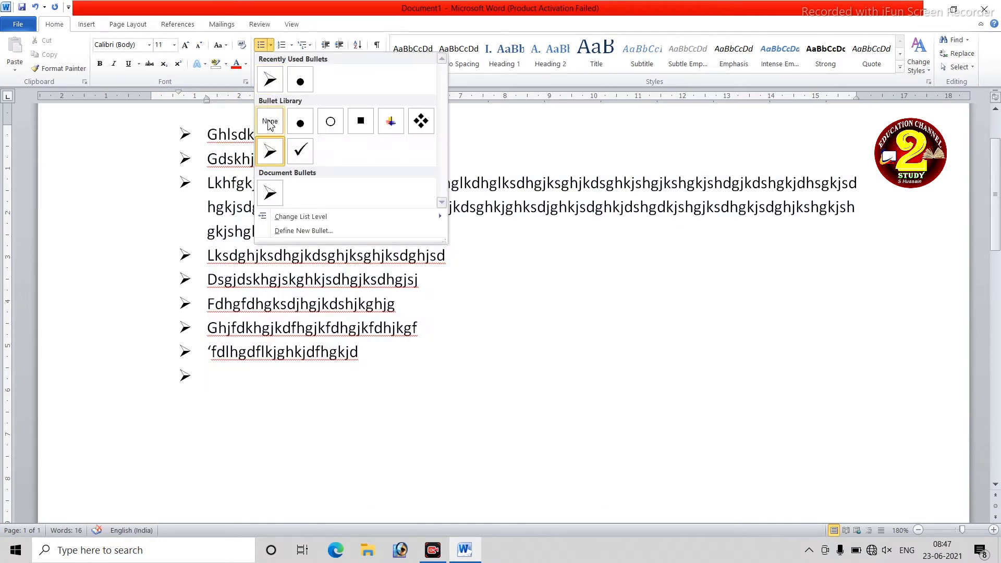
pyautogui.click(405, 432)
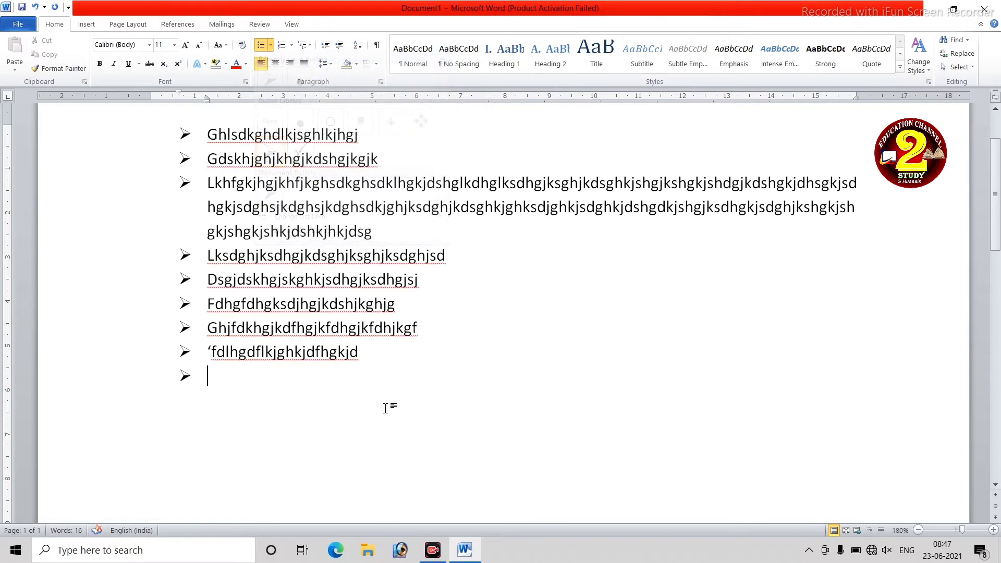
pyautogui.moveTo(406, 425); pyautogui.dragTo(58, 98)
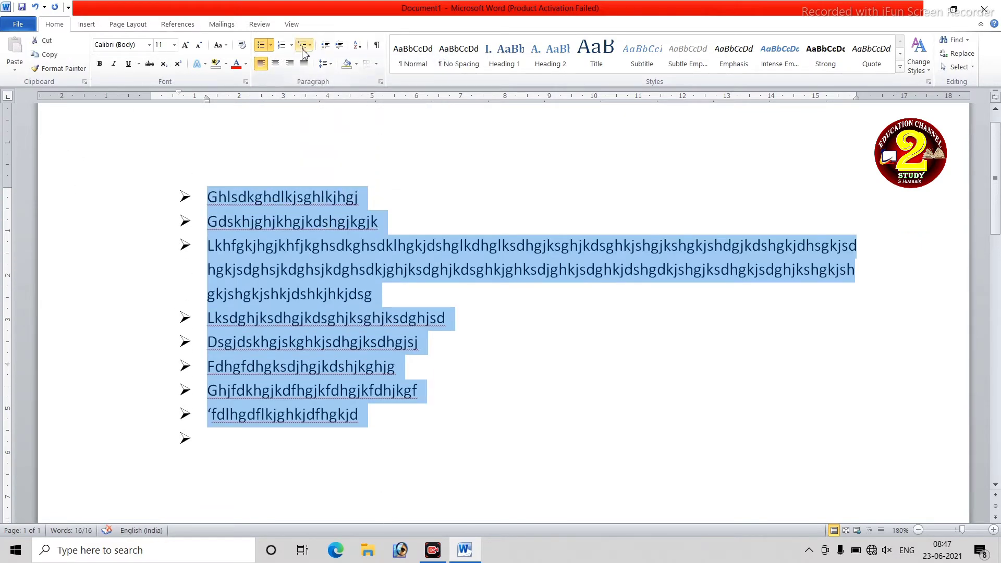
# Set the selected paragraphs' bullets to None and delete the text
pyautogui.click(275, 47)
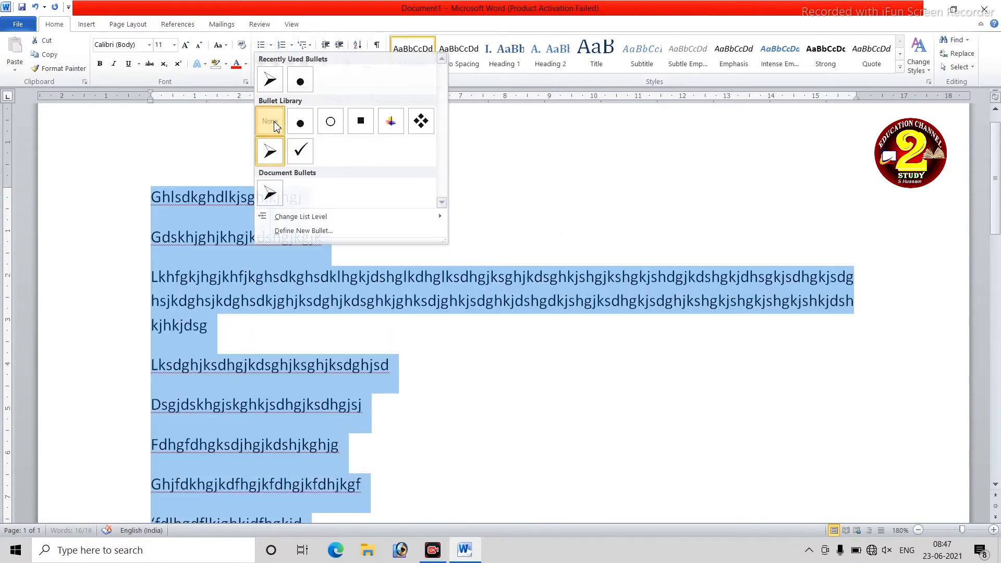
pyautogui.click(271, 127)
pyautogui.scroll(-1, 398, 440)
pyautogui.scroll(-1, 398, 440)
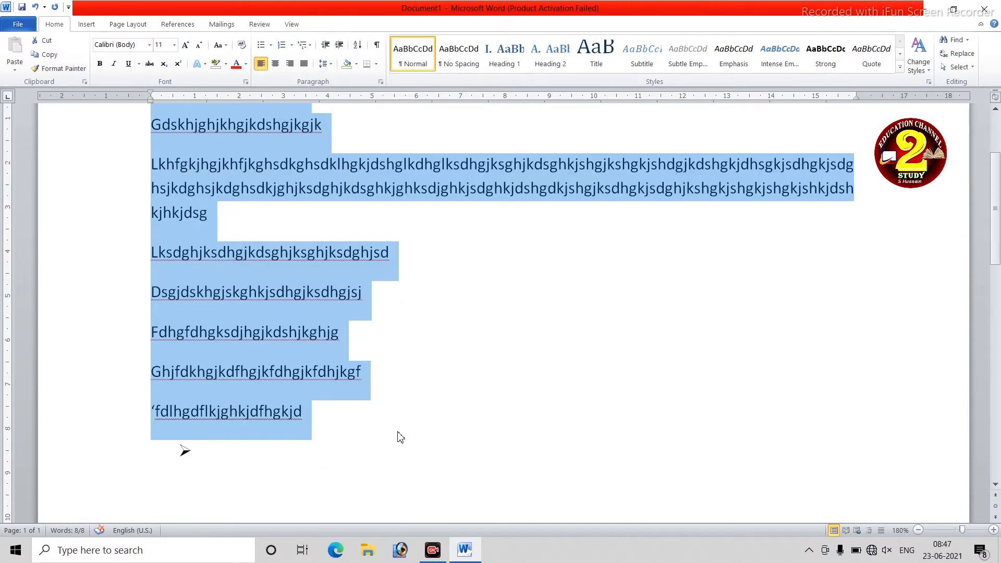
pyautogui.press('Delete')
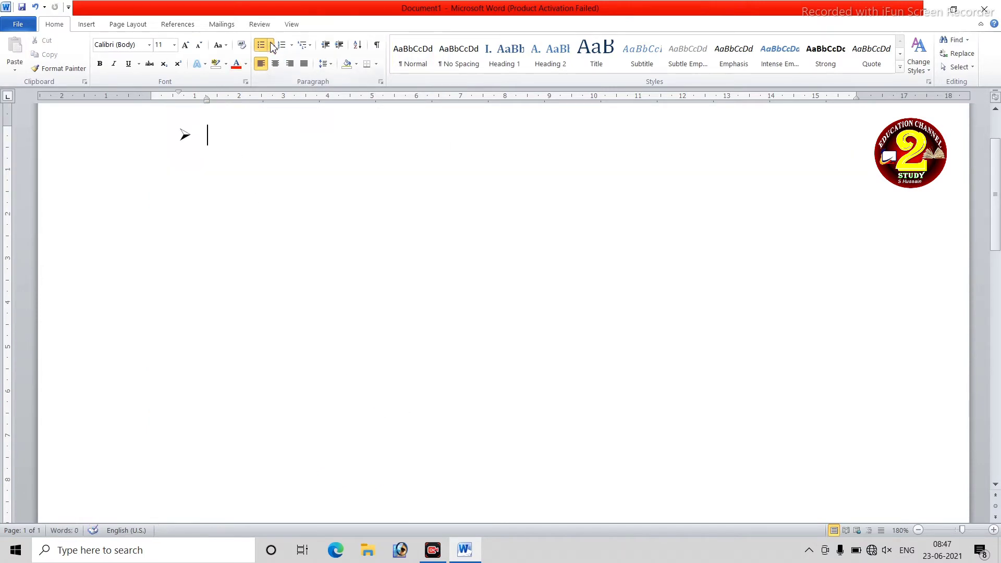
# Toggle the empty line's bullet off, then restore the arrow bullet
pyautogui.click(272, 46)
pyautogui.click(271, 121)
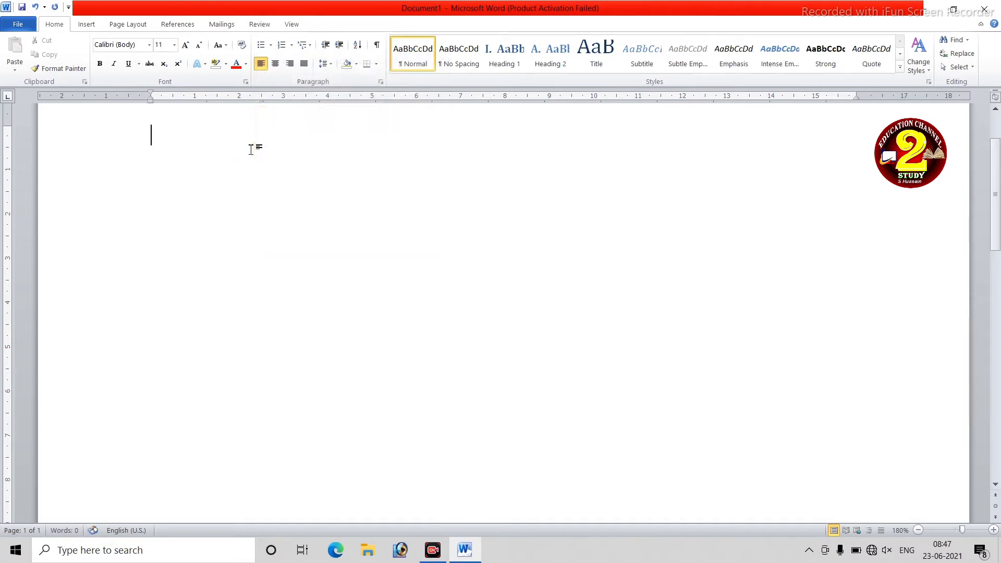
pyautogui.write('fdghdf')
pyautogui.hotkey('ctrl', 'z')
pyautogui.hotkey('ctrl', 'z')
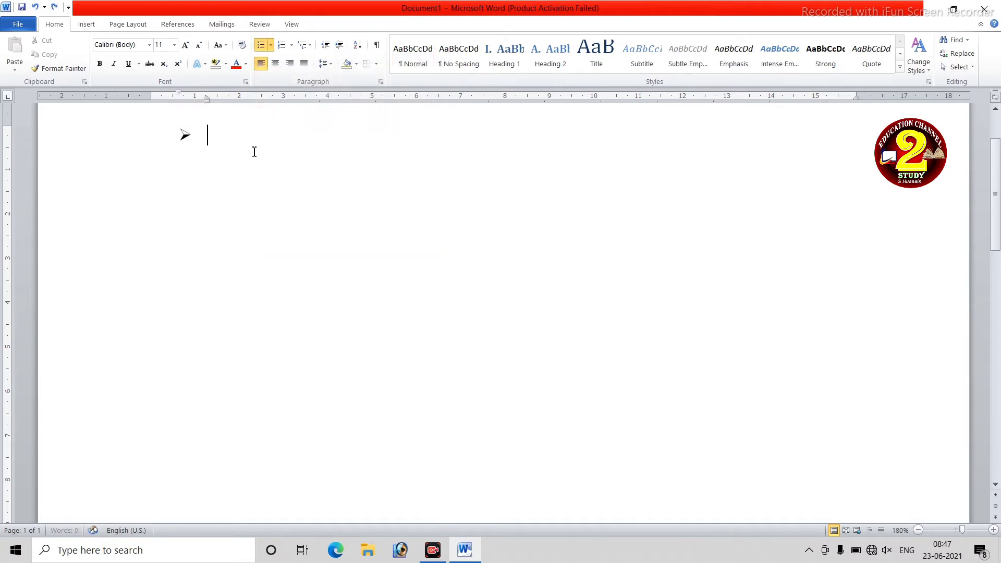
pyautogui.click(272, 47)
pyautogui.click(288, 129)
# Type two arrow-bulleted lines, clear them, and type the letter 'd' on a plain line
pyautogui.write('fgkjdshgkjsdhkjg')
pyautogui.press('Return')
pyautogui.write('dsghjksdhgjkdshjg')
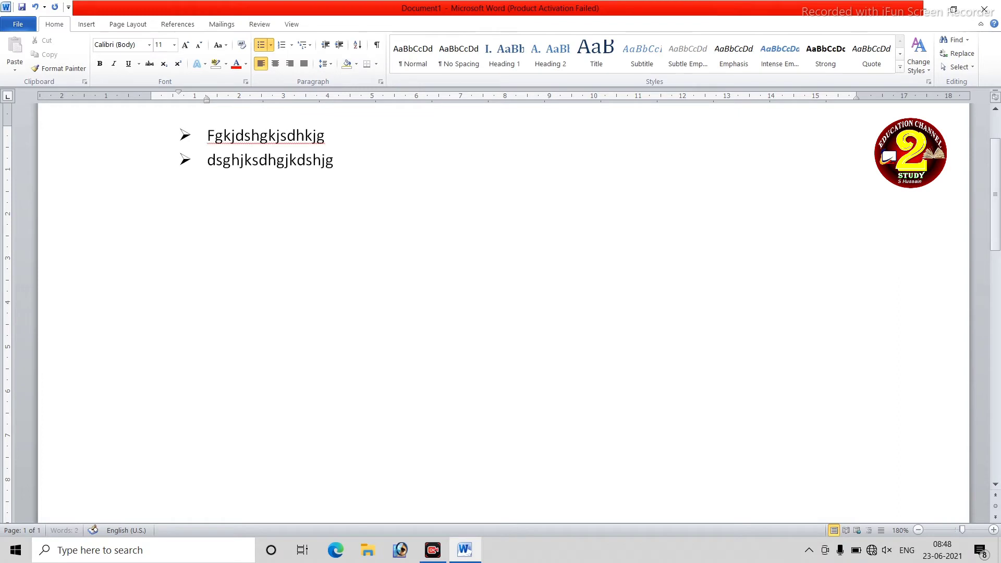
pyautogui.press('Return')
pyautogui.hotkey('ctrl', 'a')
pyautogui.press('Delete')
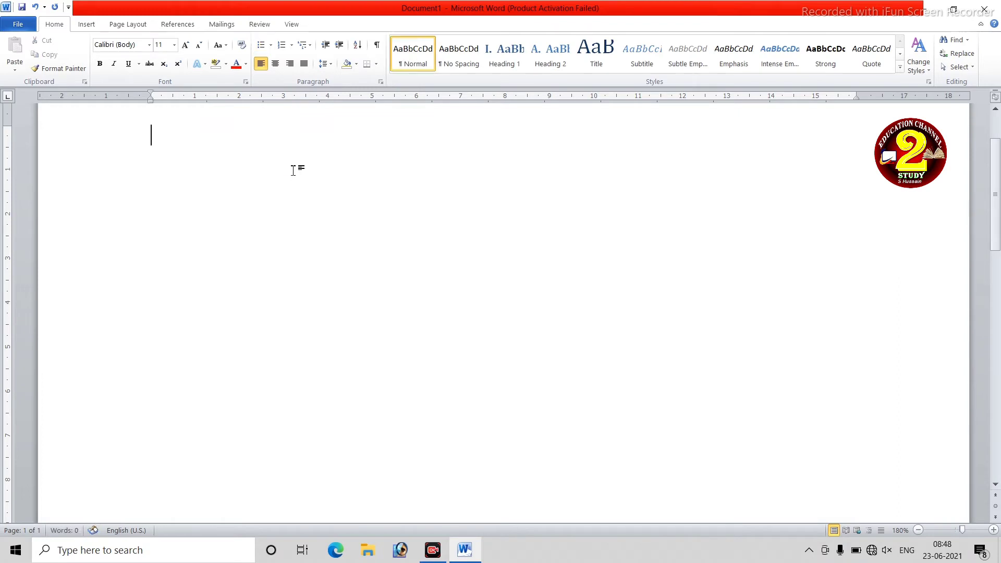
pyautogui.write('d')
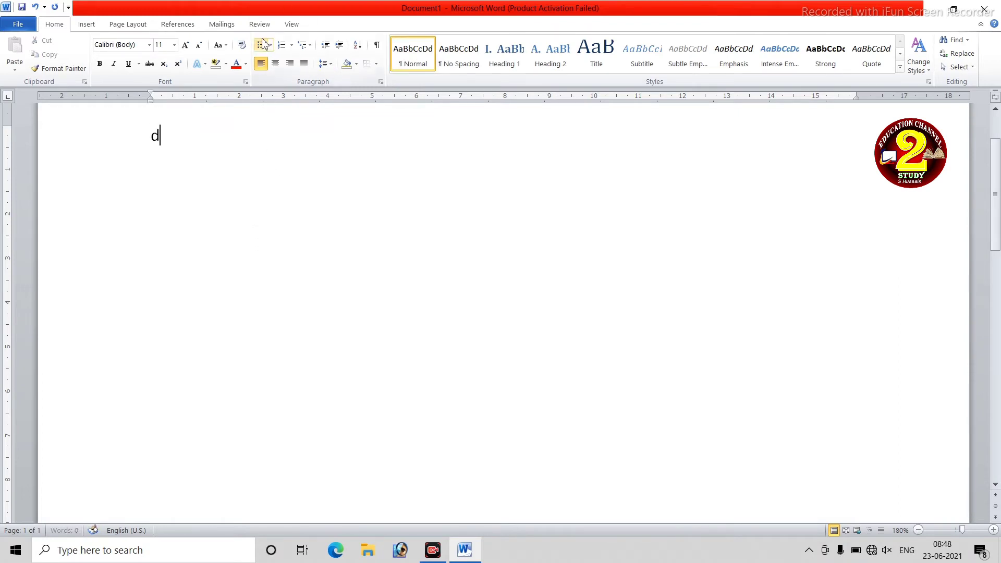
pyautogui.click(270, 45)
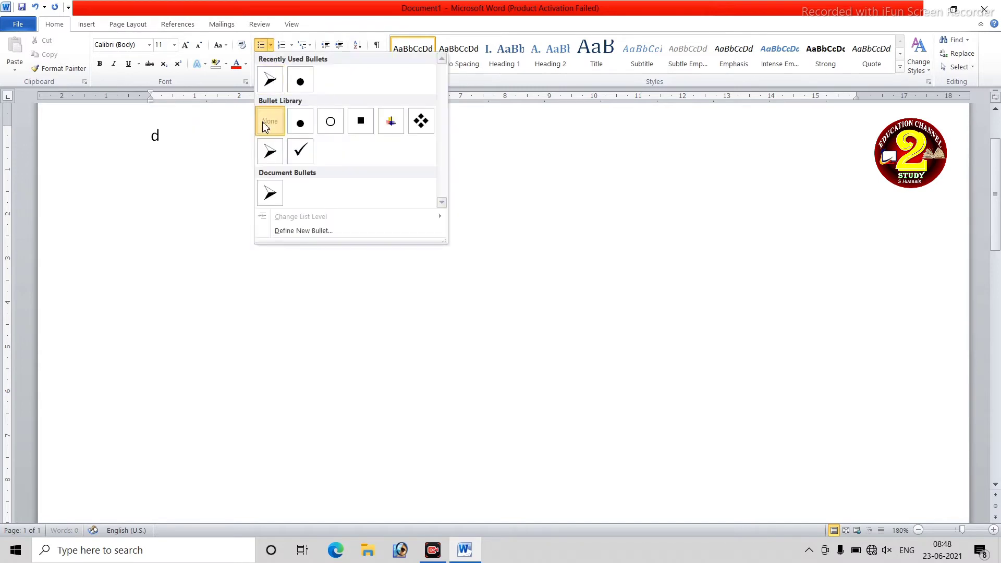
# Close the bullet gallery unchanged and delete the stray letter 'd'
pyautogui.click(270, 121)
pyautogui.press('BackSpace')
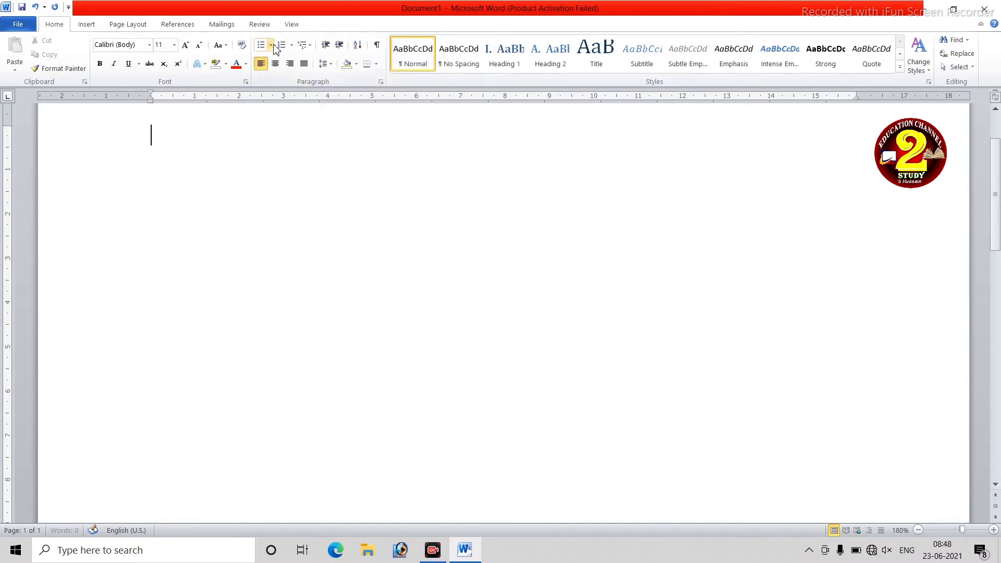
pyautogui.scroll(1, 288, 207)
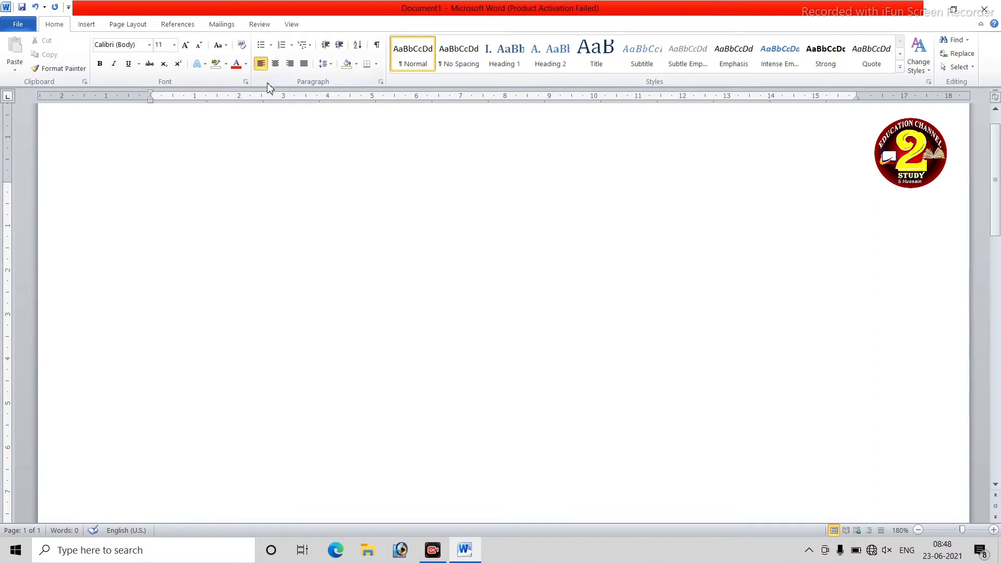
# Define a new bullet using the ™ trademark symbol
pyautogui.click(271, 45)
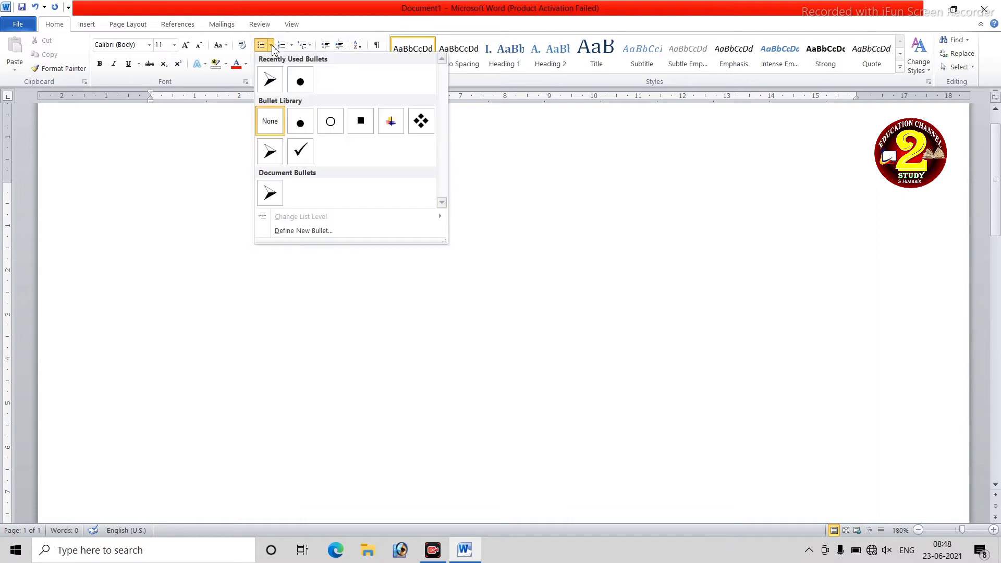
pyautogui.click(286, 231)
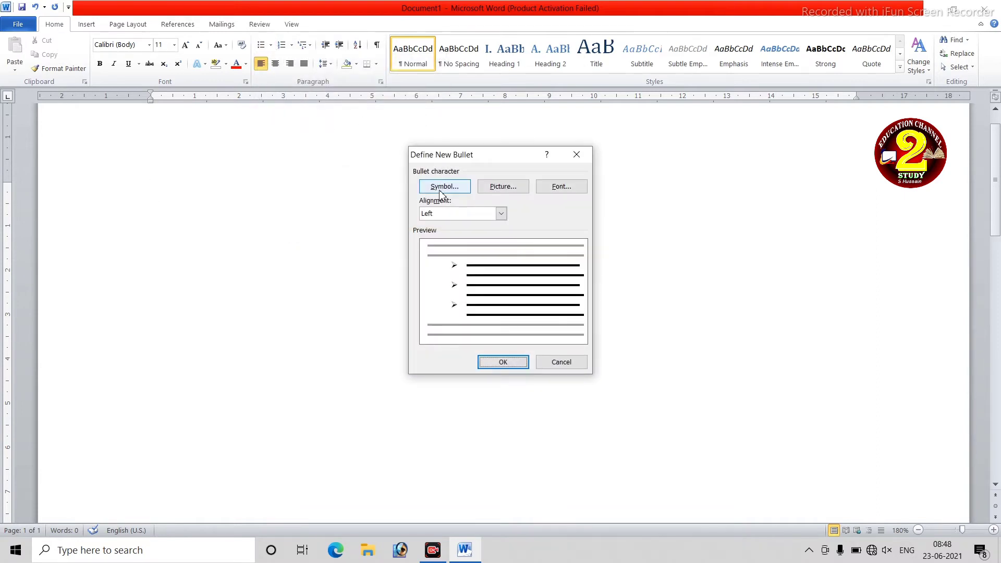
pyautogui.click(441, 190)
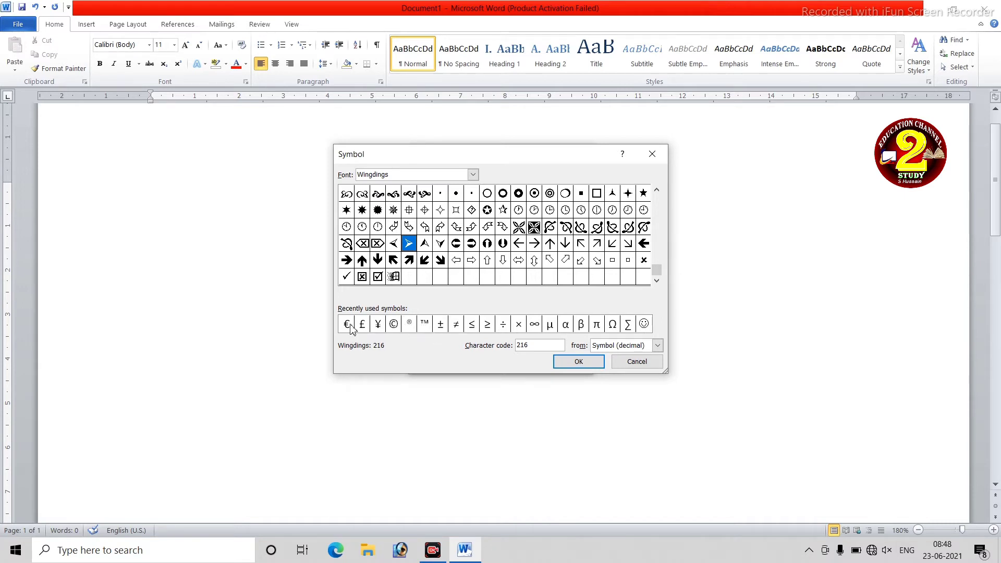
pyautogui.click(423, 324)
pyautogui.click(586, 367)
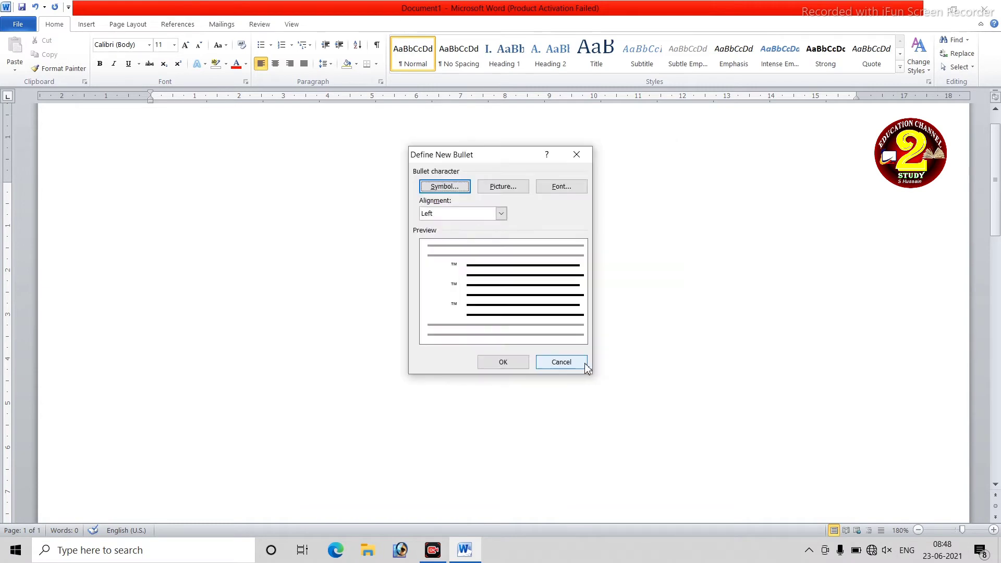
# Apply the ™ bullet and type four bulleted practice items
pyautogui.click(506, 364)
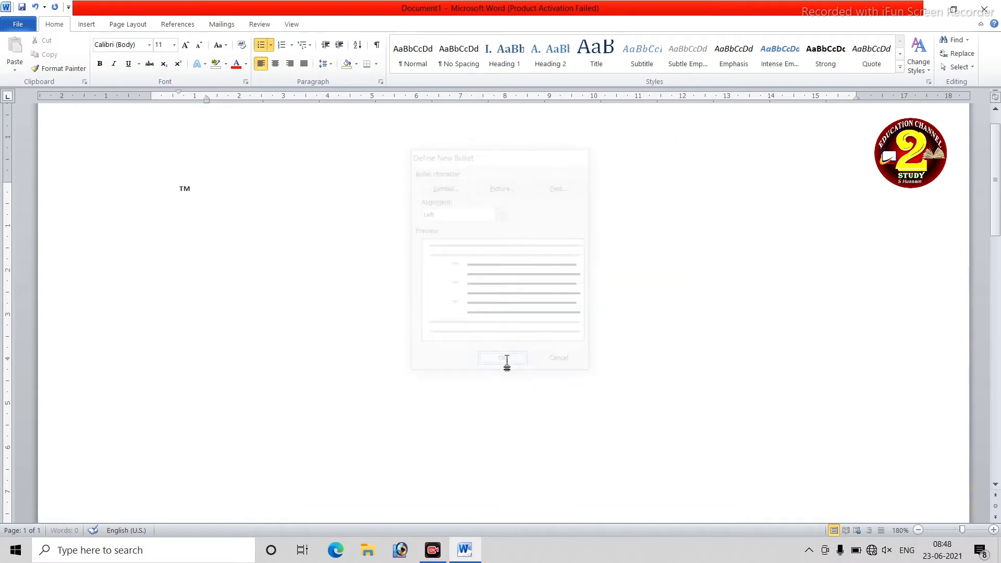
pyautogui.write('dgjkdshbkjghjksdhgjksd')
pyautogui.press('Return')
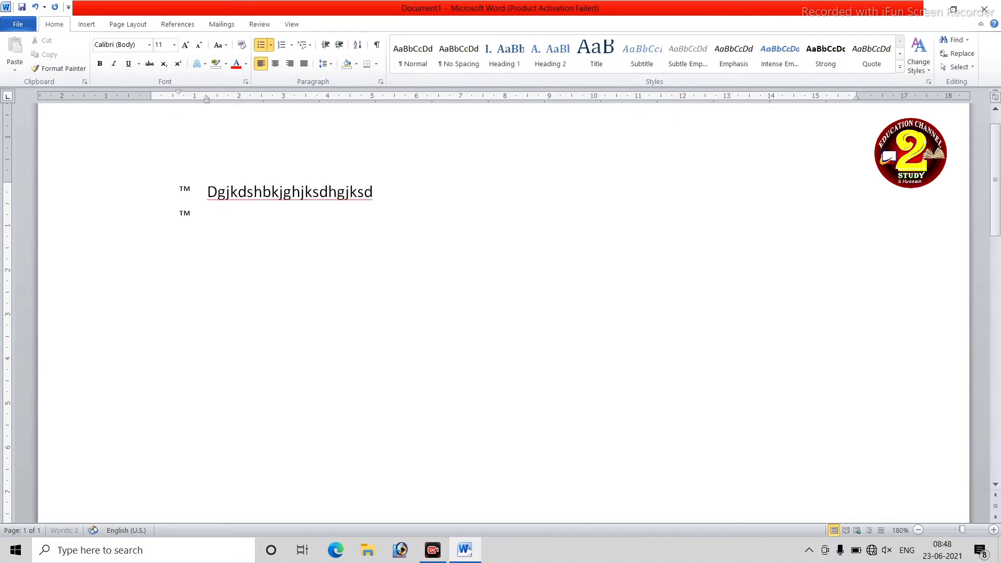
pyautogui.write('dgjsdkjgkdsjgksdg')
pyautogui.press('Return')
pyautogui.write('dfsgnjsdgdskjghsd')
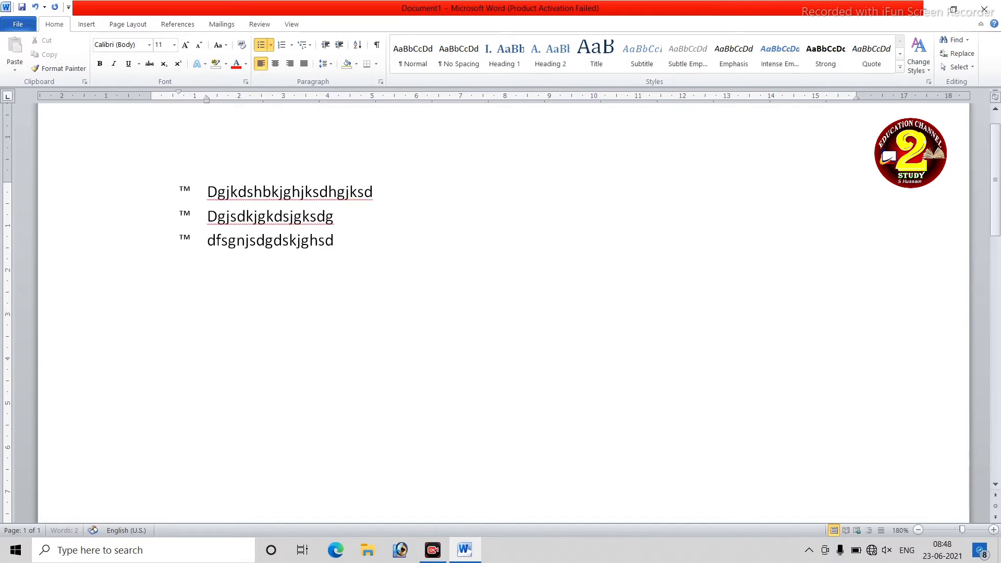
pyautogui.write('kjghjds')
pyautogui.press('Return')
pyautogui.write('dsgjsdjhgkjshgkjdsgj')
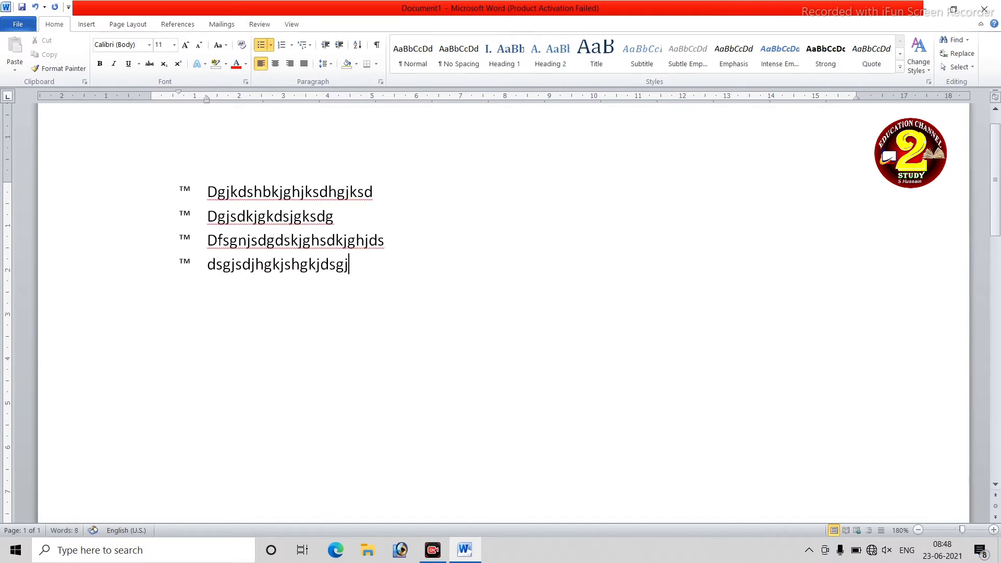
pyautogui.press('Return')
# Delete those items and leave a single ™-bulleted item, 'gjksdhgkjd'
pyautogui.hotkey('shift', 'Up')
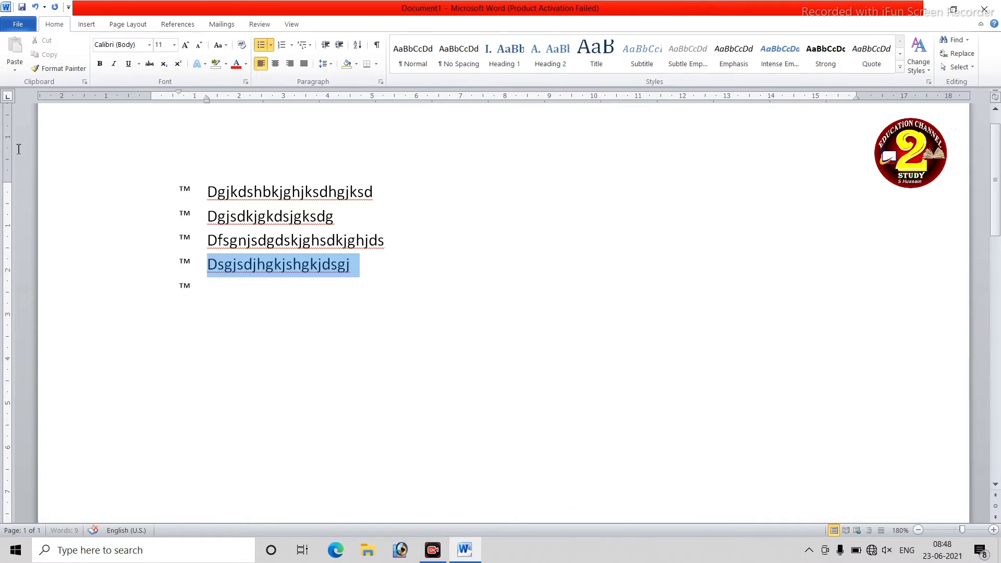
pyautogui.hotkey('shift', 'Up')
pyautogui.hotkey('shift', 'Up')
pyautogui.hotkey('shift', 'Up')
pyautogui.press('BackSpace')
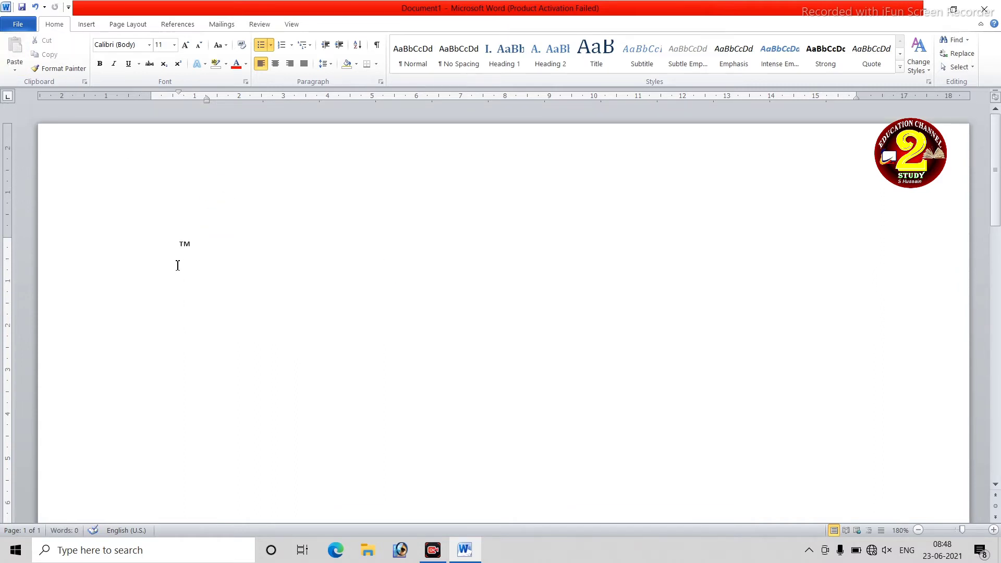
pyautogui.write('gjksdhgkjd')
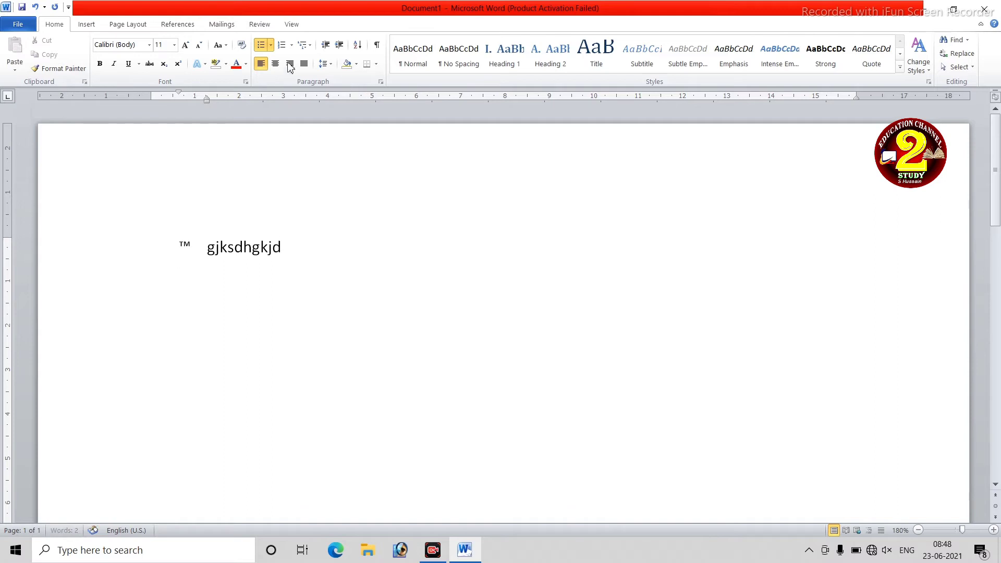
pyautogui.press('Return')
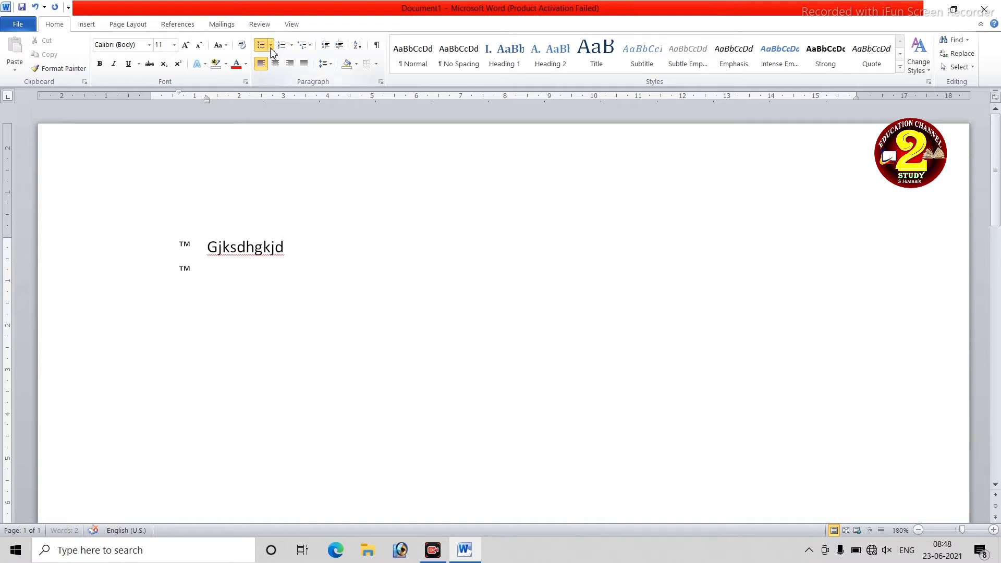
# Set the next line's bullet to None and type two plain practice lines
pyautogui.click(271, 52)
pyautogui.click(270, 120)
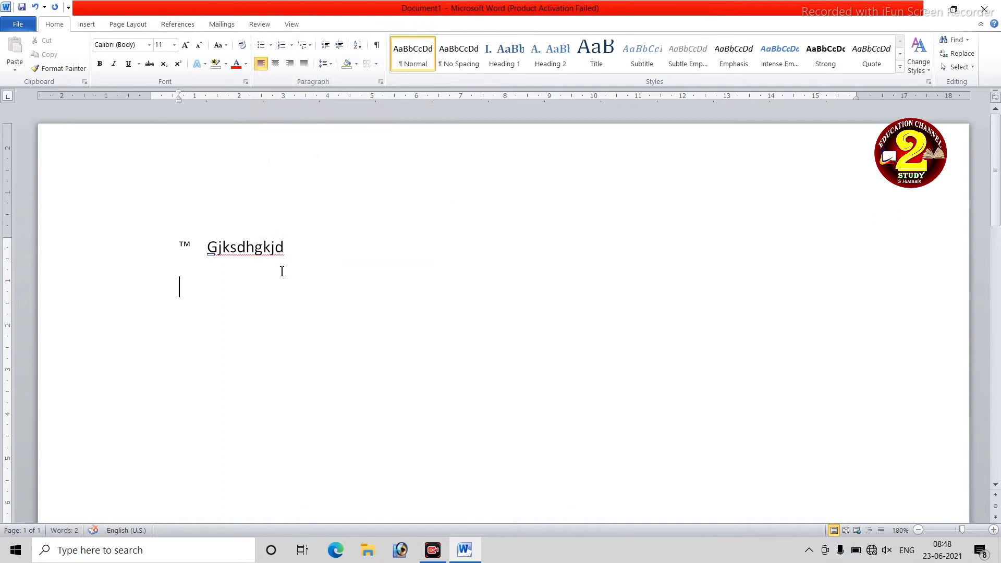
pyautogui.write('fhdjkghsdjghjkghkjsdf')
pyautogui.press('Return')
pyautogui.write('dsghkjdshgkjhds')
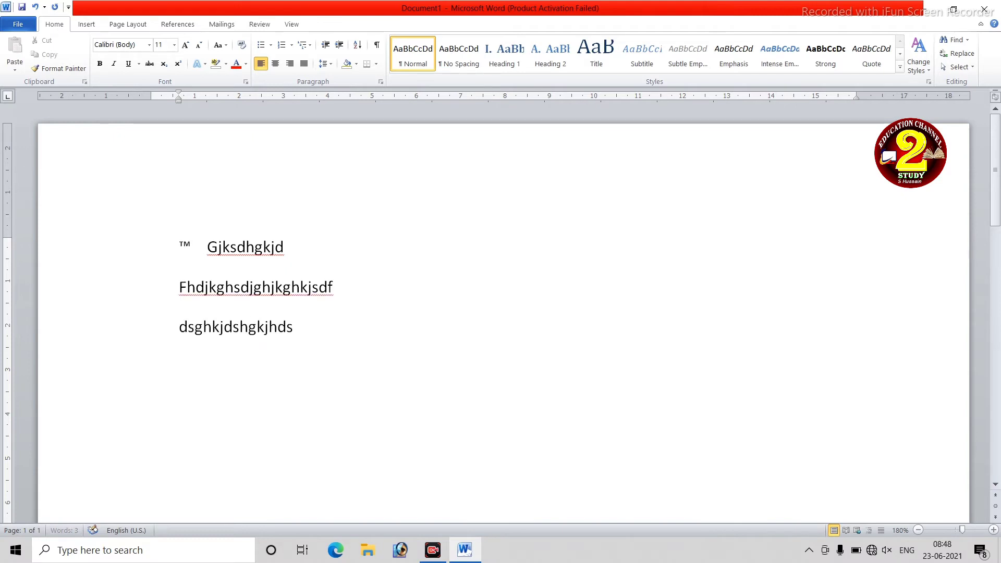
pyautogui.write('jg')
pyautogui.press('Return')
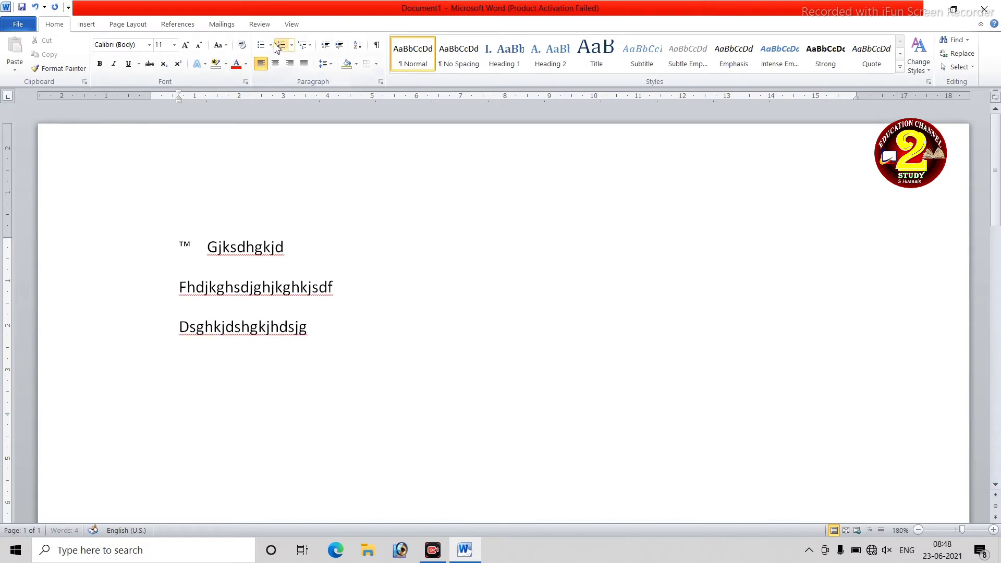
# Start defining a new bullet and browse candidate symbols in the Symbol dialog
pyautogui.click(271, 45)
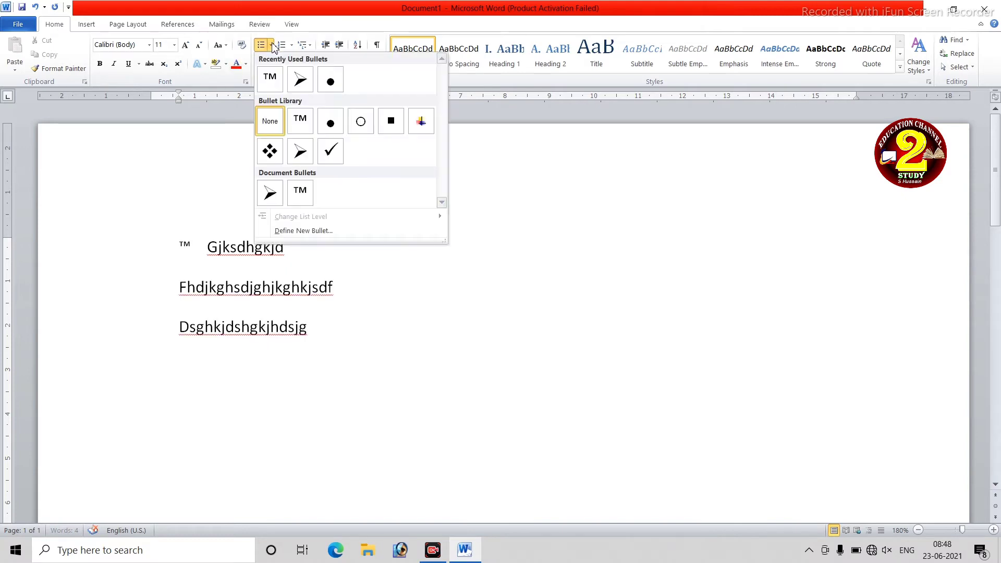
pyautogui.click(303, 231)
pyautogui.click(456, 192)
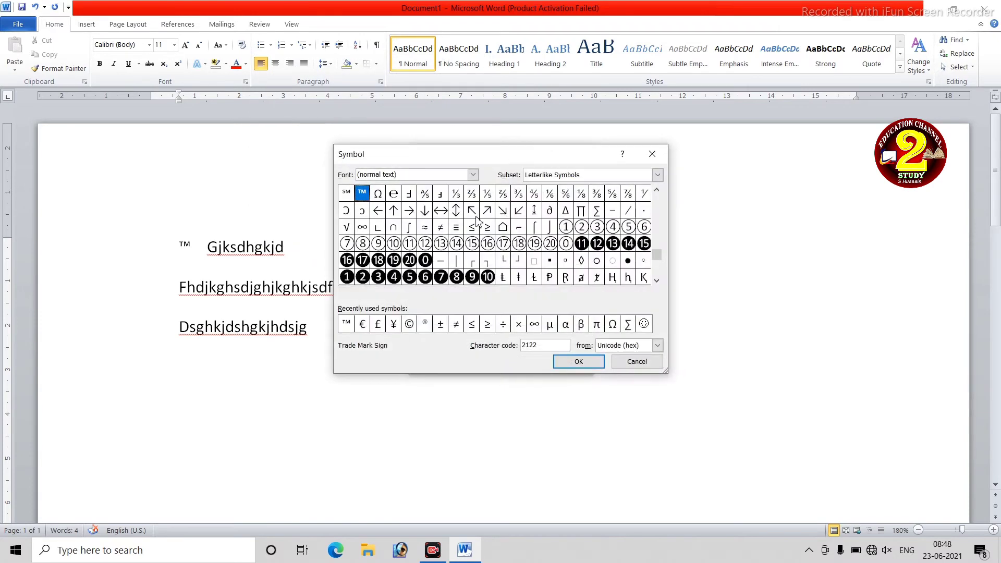
pyautogui.click(583, 244)
pyautogui.moveTo(656, 256); pyautogui.dragTo(657, 261)
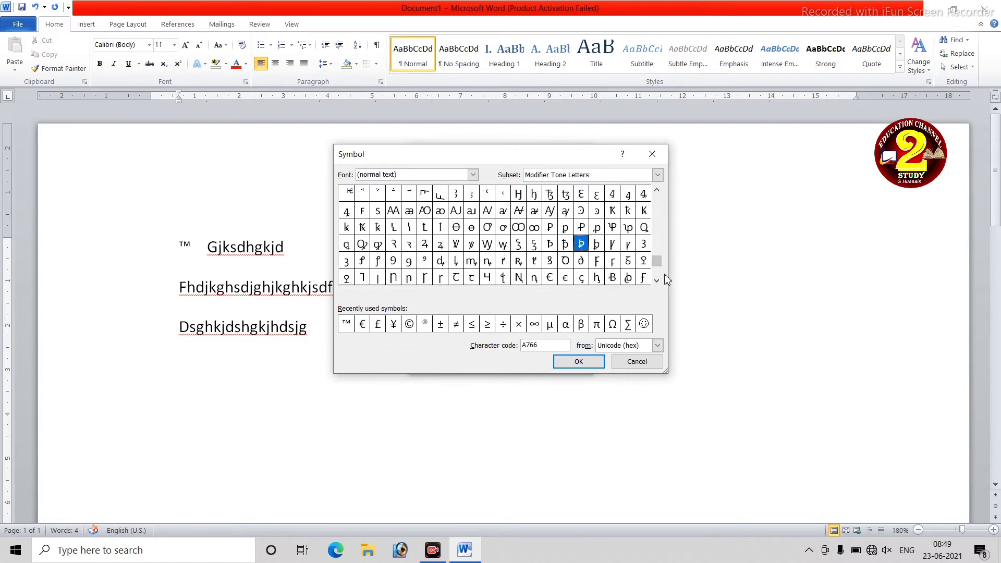
pyautogui.moveTo(655, 263)
pyautogui.mouseDown()
pyautogui.moveTo(659, 281)
pyautogui.moveTo(656, 201)
pyautogui.mouseUp()
pyautogui.click(521, 245)
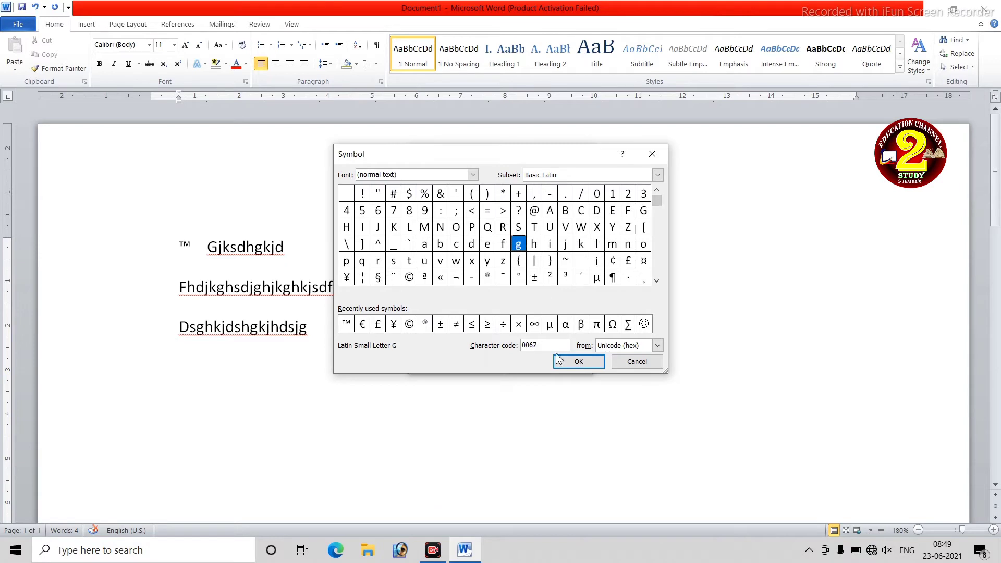
# Choose the Wingdings 2 pointing-hand symbol as the new bullet and apply it
pyautogui.click(473, 175)
pyautogui.moveTo(473, 190); pyautogui.dragTo(473, 232)
pyautogui.click(473, 189)
pyautogui.click(473, 188)
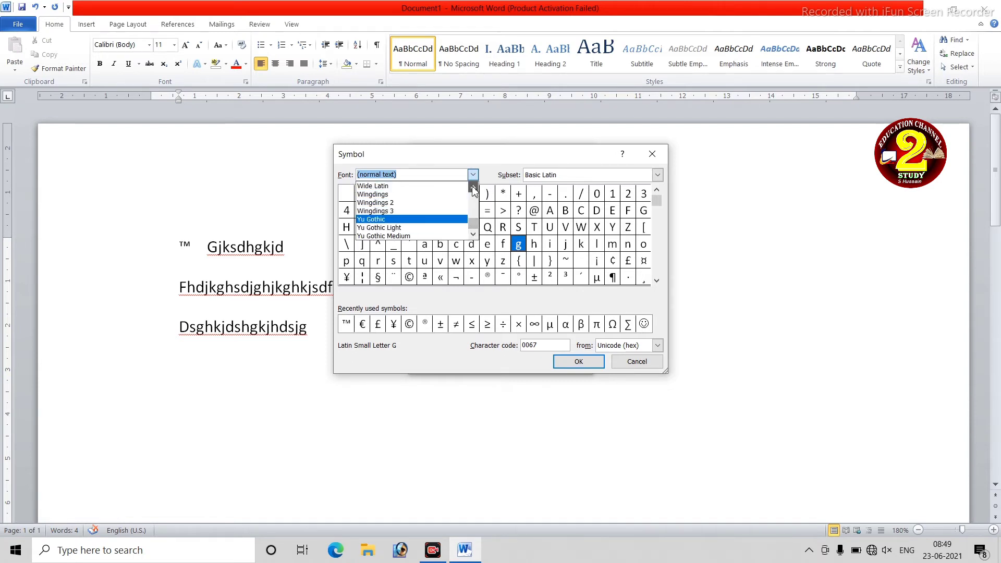
pyautogui.click(473, 189)
pyautogui.click(412, 207)
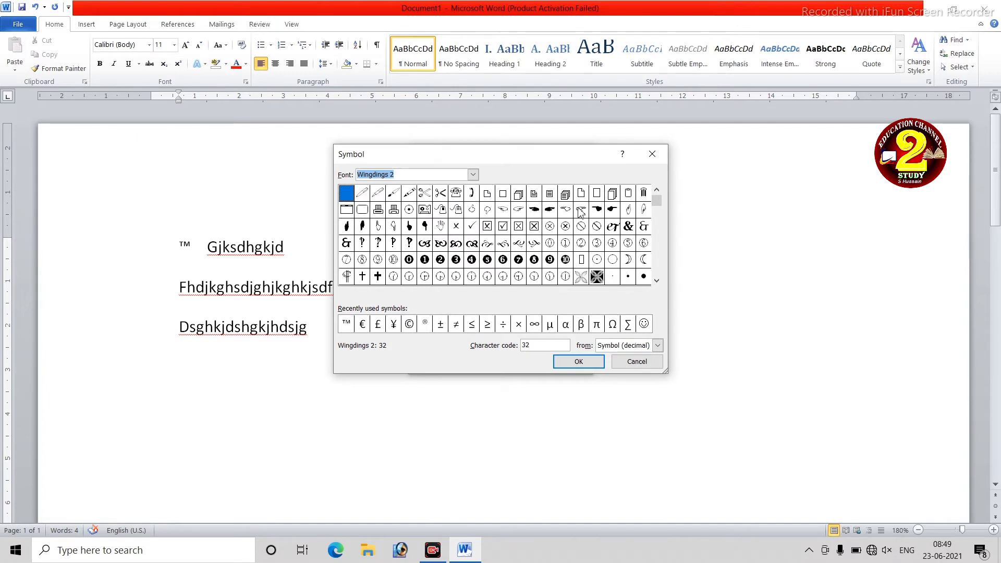
pyautogui.click(612, 210)
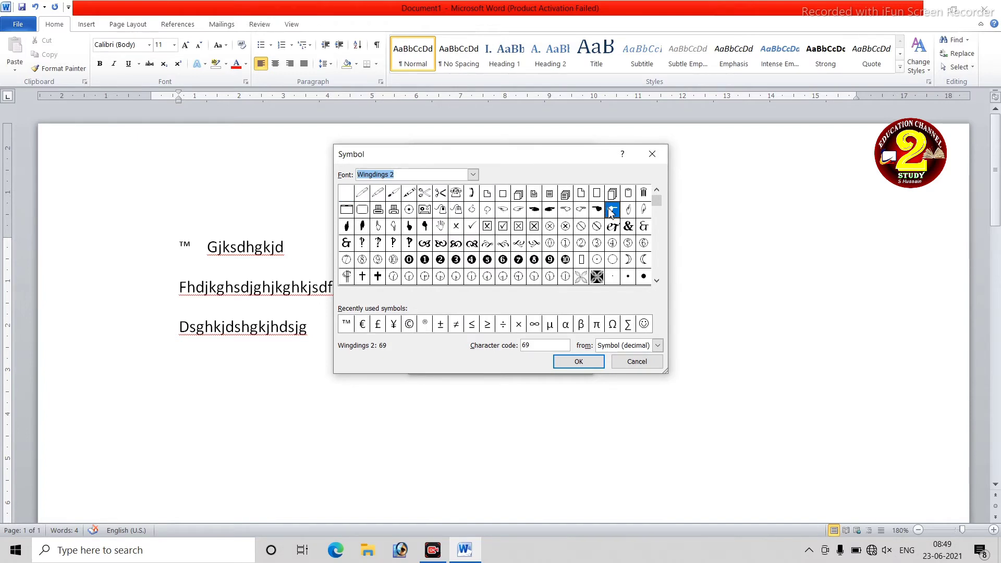
pyautogui.click(568, 365)
pyautogui.click(523, 364)
pyautogui.click(182, 361)
pyautogui.write('c')
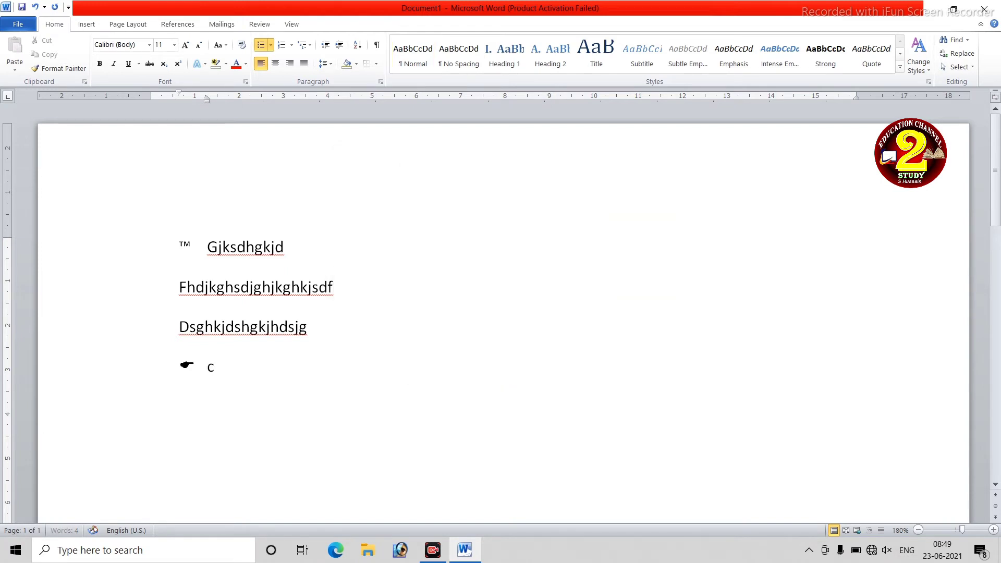
# Type two pointing-hand bulleted items, beginning a third
pyautogui.write('gvjxchbkjgdhgjfd')
pyautogui.press('Return')
pyautogui.write('dsfghsdjghsdkjhgkjsdgkj')
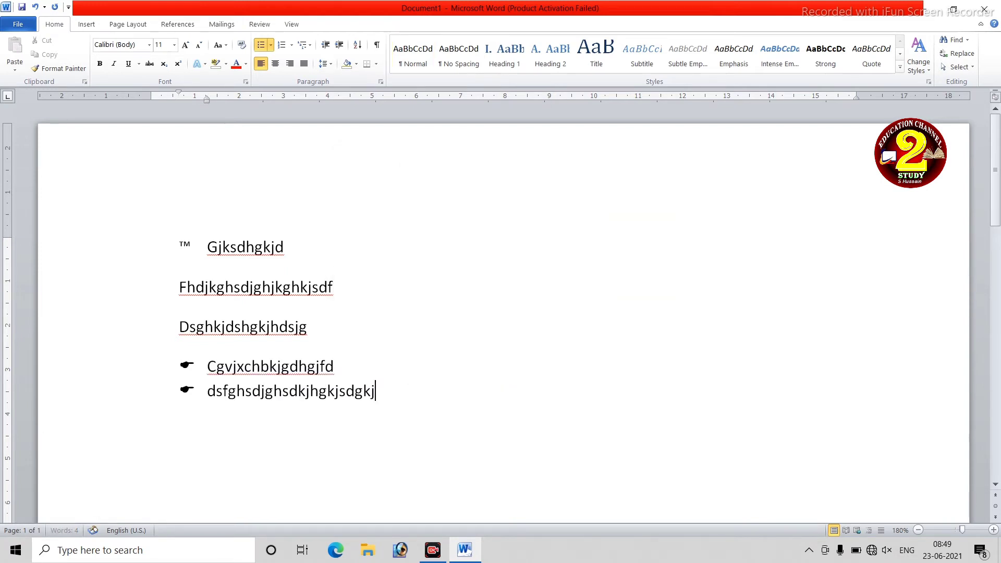
pyautogui.press('Return')
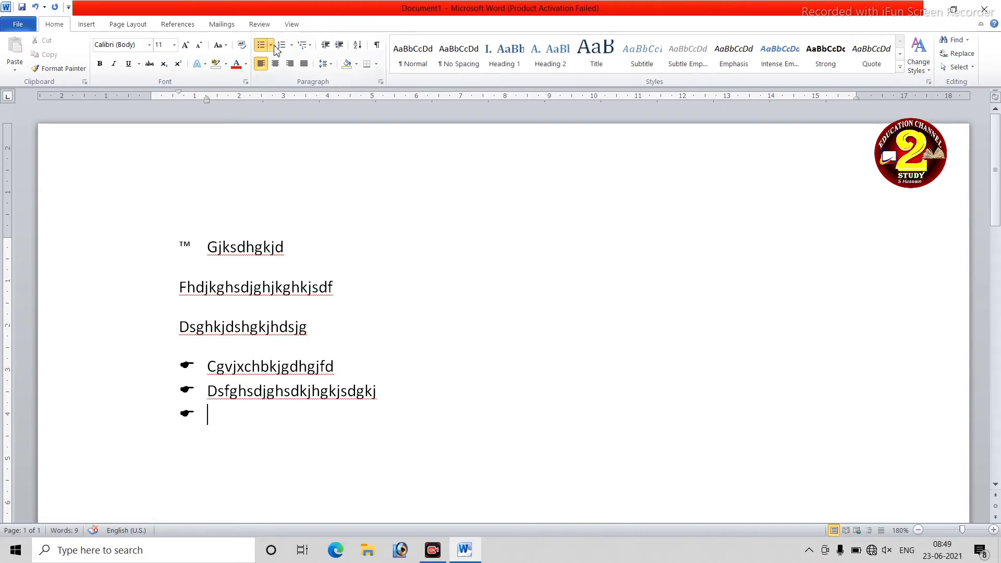
pyautogui.click(275, 47)
# Define a purple diamond picture bullet and apply it to the list
pyautogui.click(319, 228)
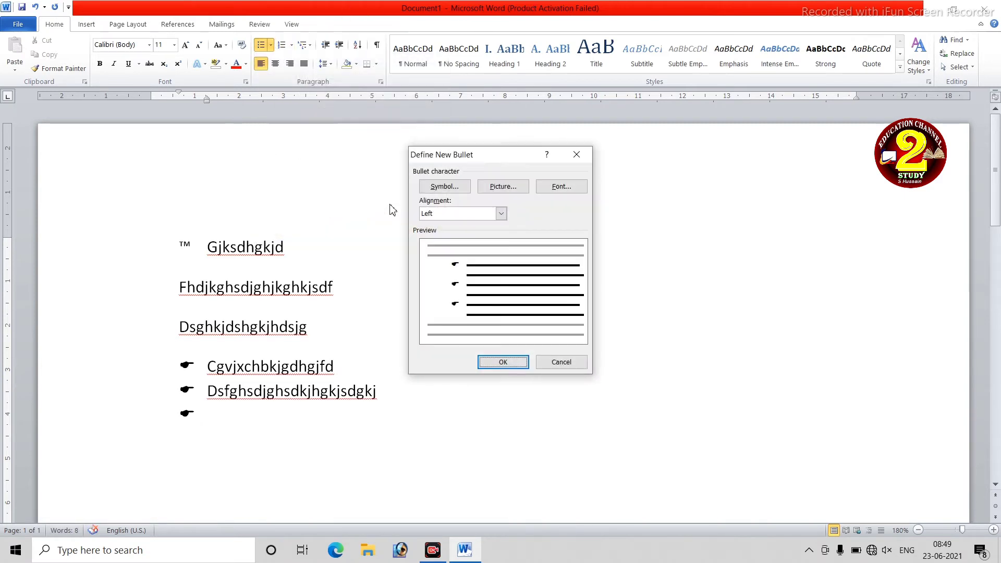
pyautogui.click(497, 188)
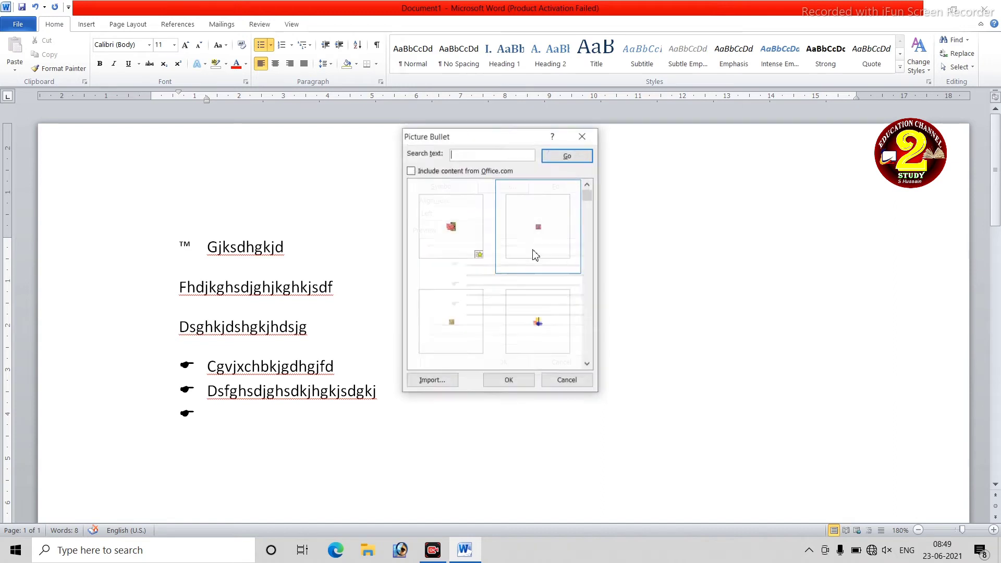
pyautogui.click(538, 326)
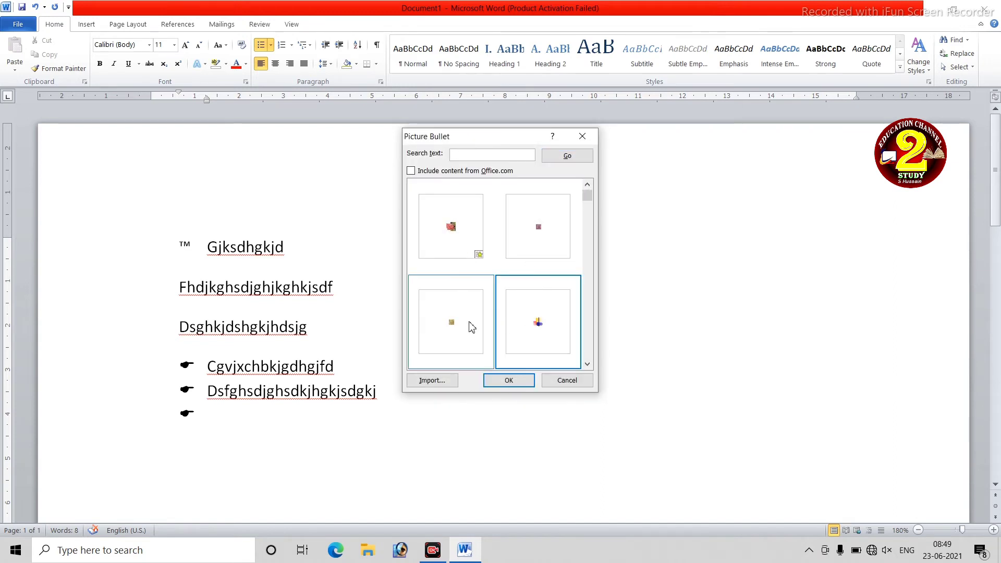
pyautogui.click(588, 364)
pyautogui.click(588, 365)
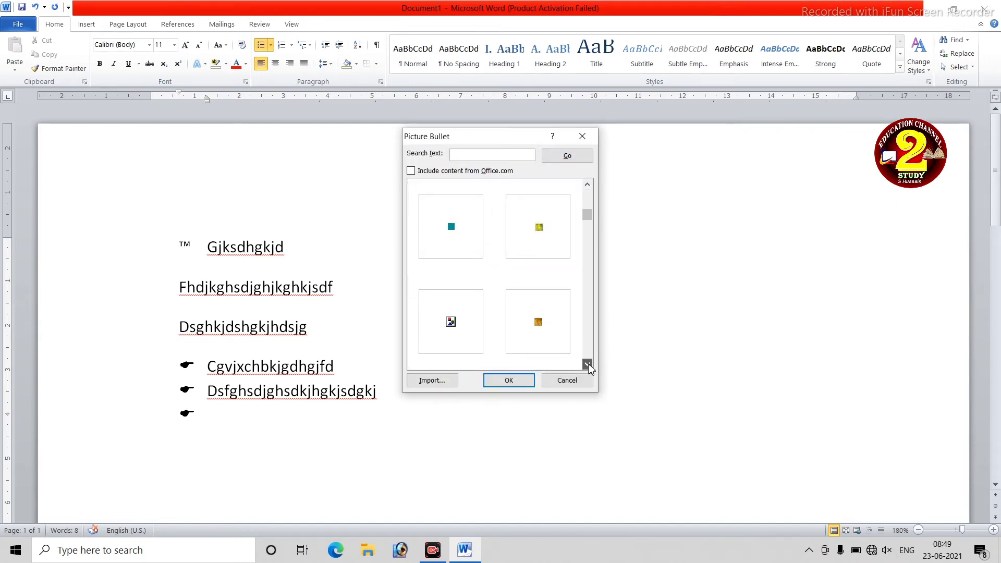
pyautogui.click(509, 380)
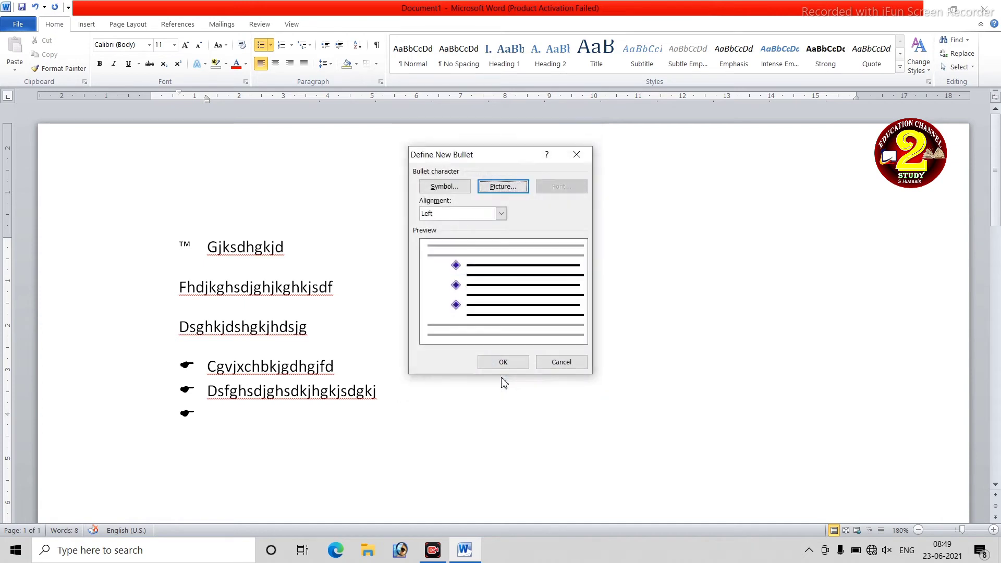
pyautogui.click(503, 362)
# Type four more diamond-bulleted items, ending with 'hkldfhjkfd'
pyautogui.write('gdfmklgjdkl')
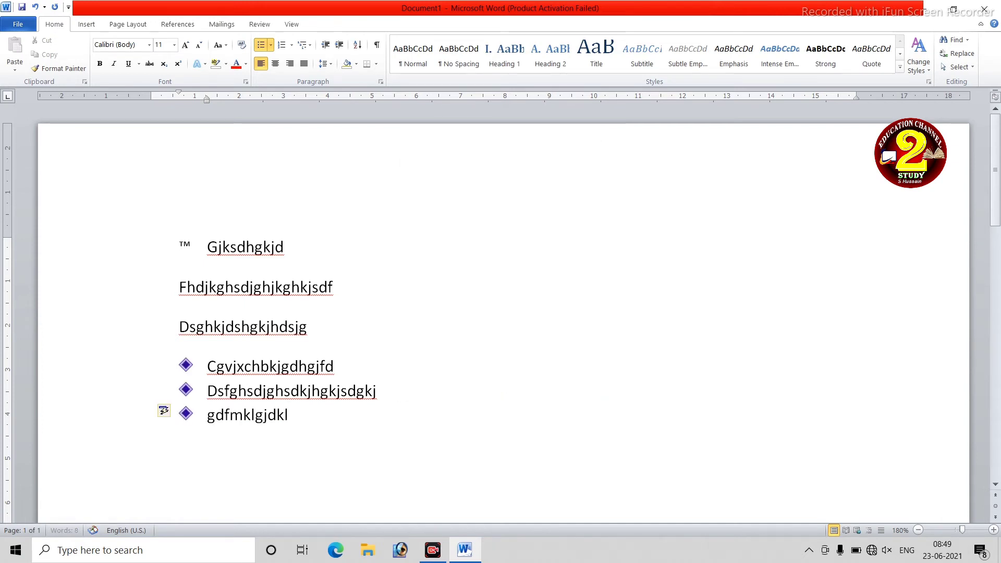
pyautogui.write('ghkdfjkg')
pyautogui.press('Return')
pyautogui.write('dfgjdkghjkfdghjkdfhgjkdfjg')
pyautogui.press('Return')
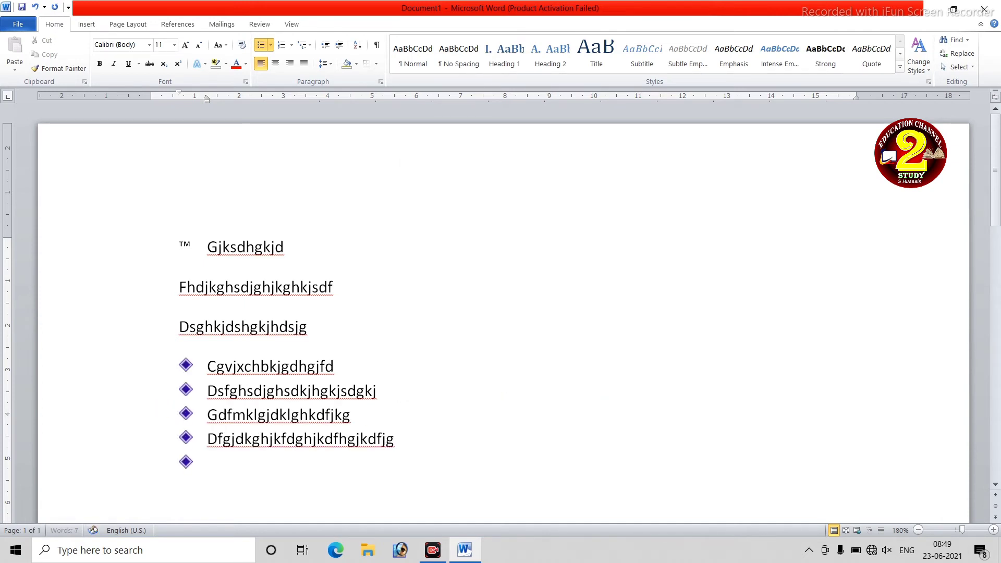
pyautogui.write('dfghkfdjghfdkjghjfdjgkfd')
pyautogui.press('Return')
pyautogui.write('hkldf')
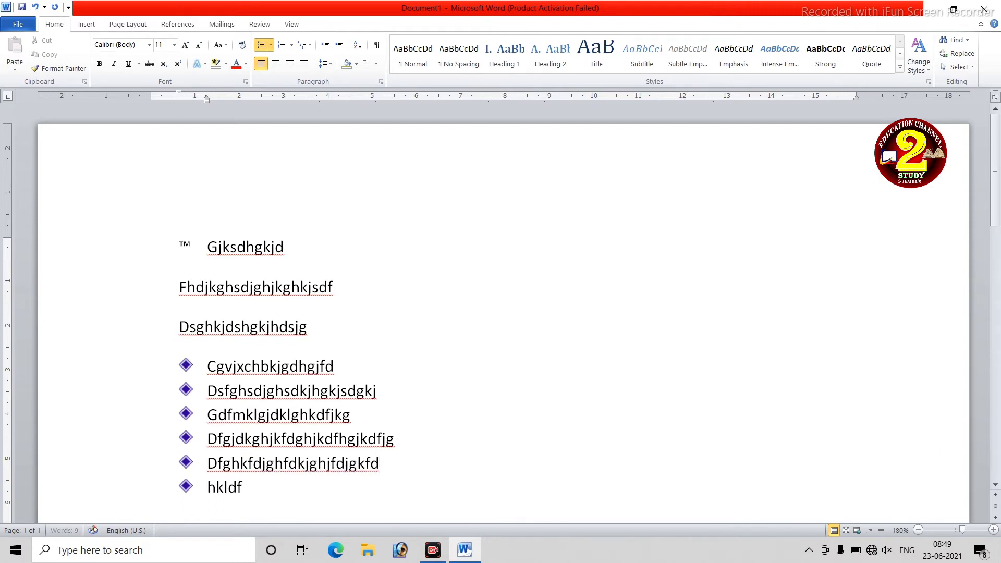
pyautogui.write('hjkfd')
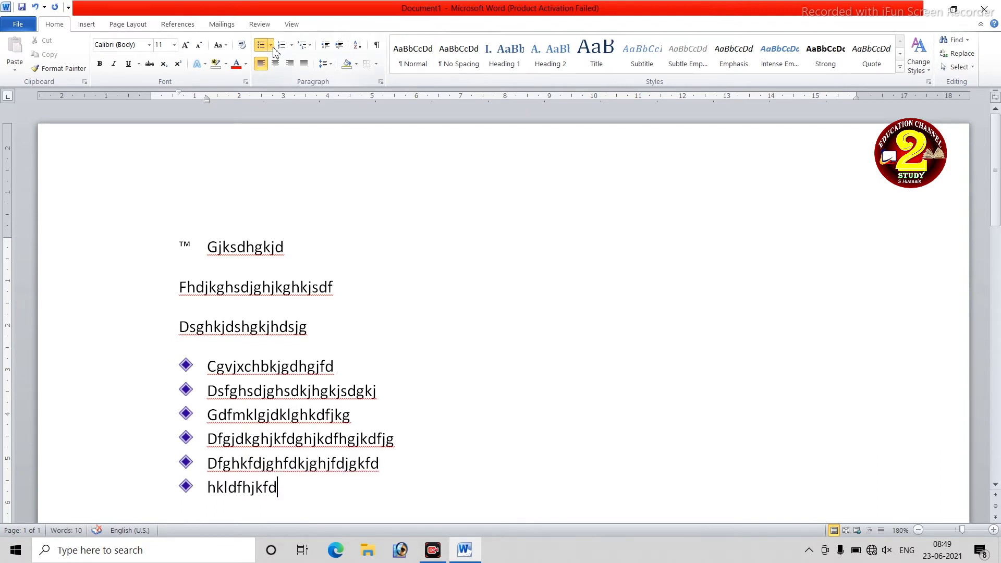
# Reopen Define New Bullet and cancel without changes
pyautogui.click(272, 46)
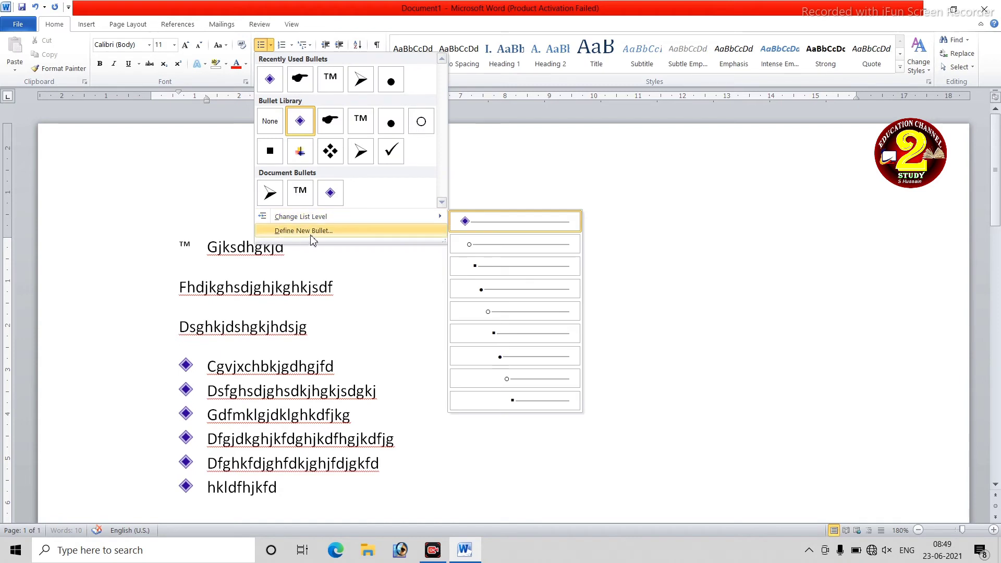
pyautogui.click(357, 239)
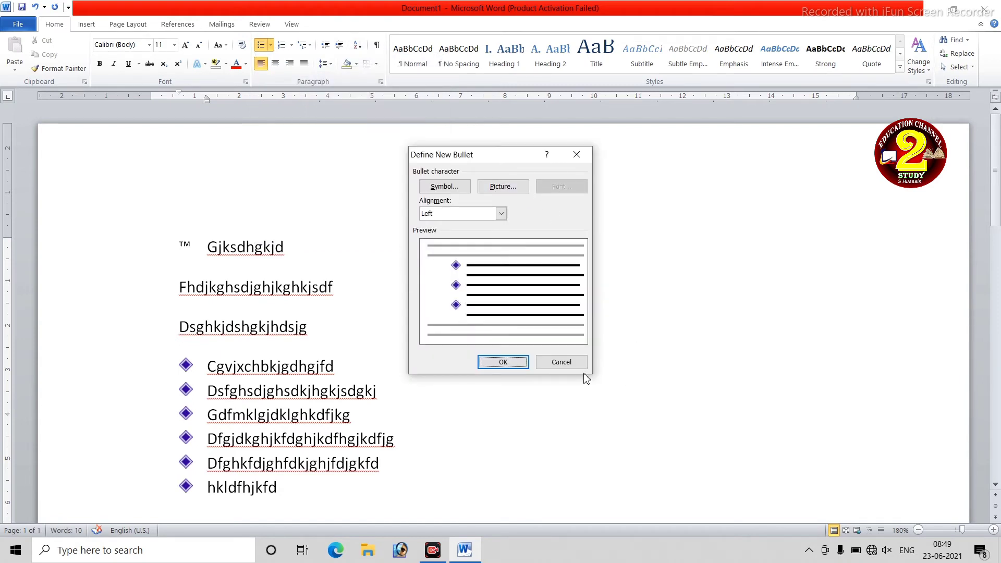
pyautogui.click(577, 362)
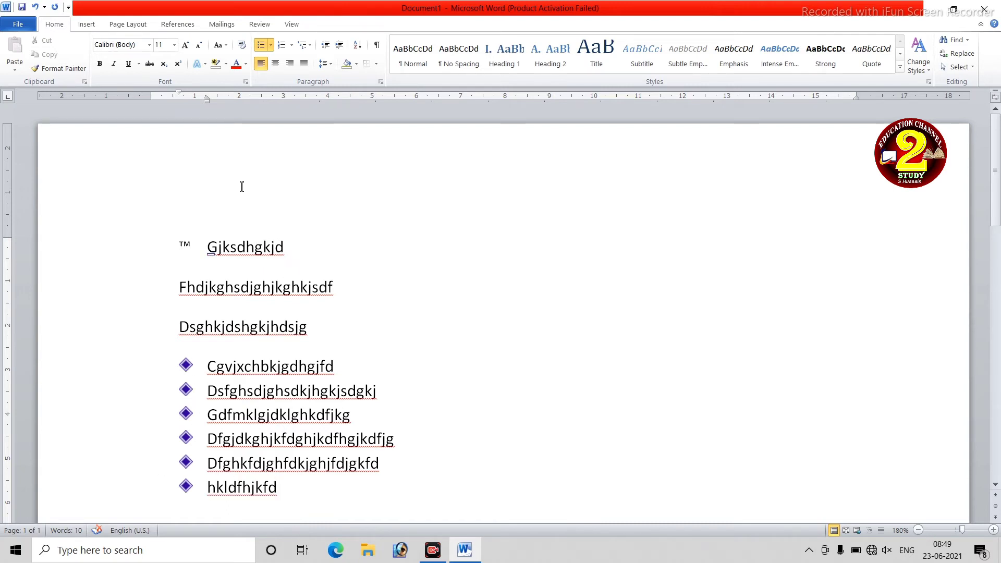
# Remove the ™ bullet from the first line and delete all document text
pyautogui.click(271, 45)
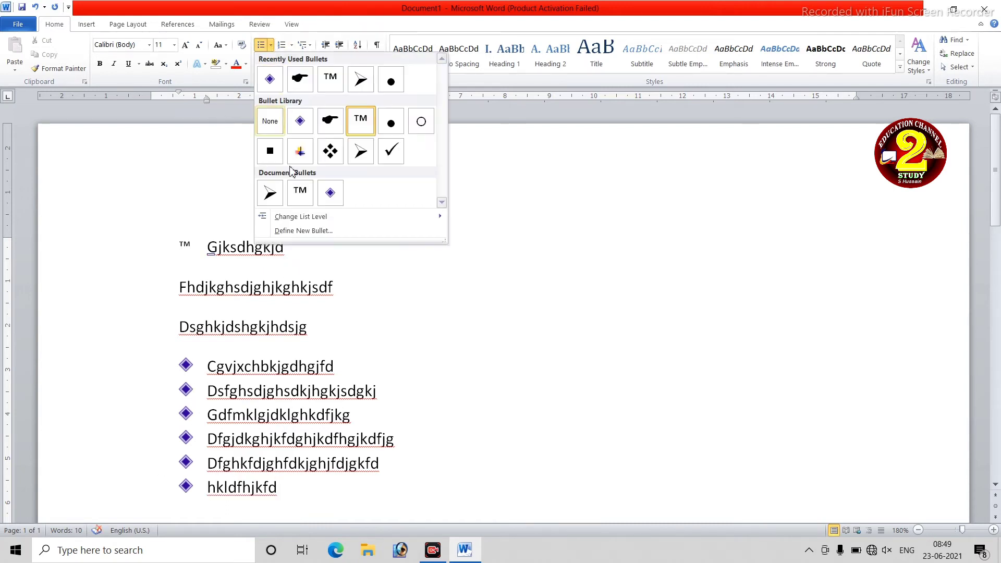
pyautogui.click(270, 121)
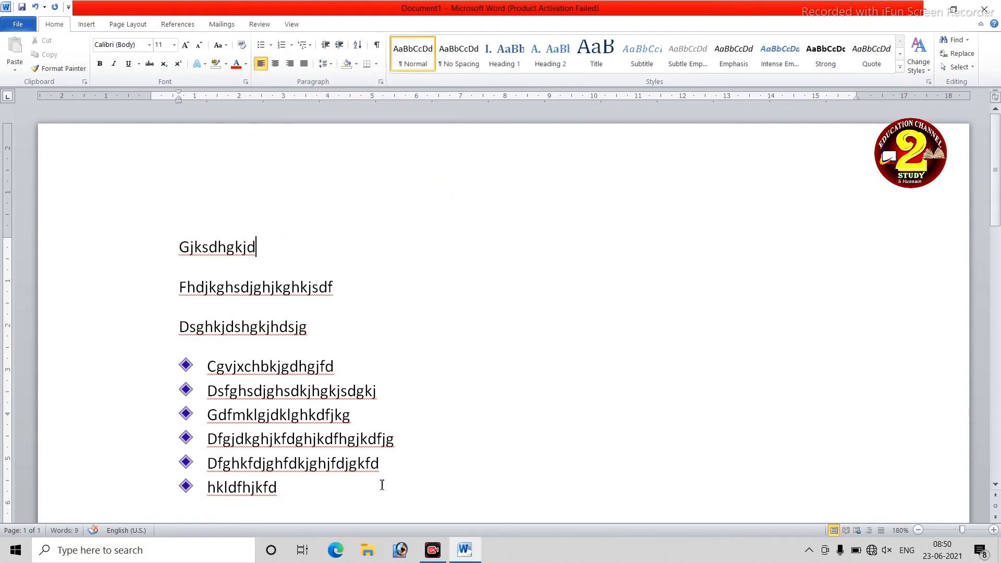
pyautogui.hotkey('ctrl', 'a')
pyautogui.press('Delete')
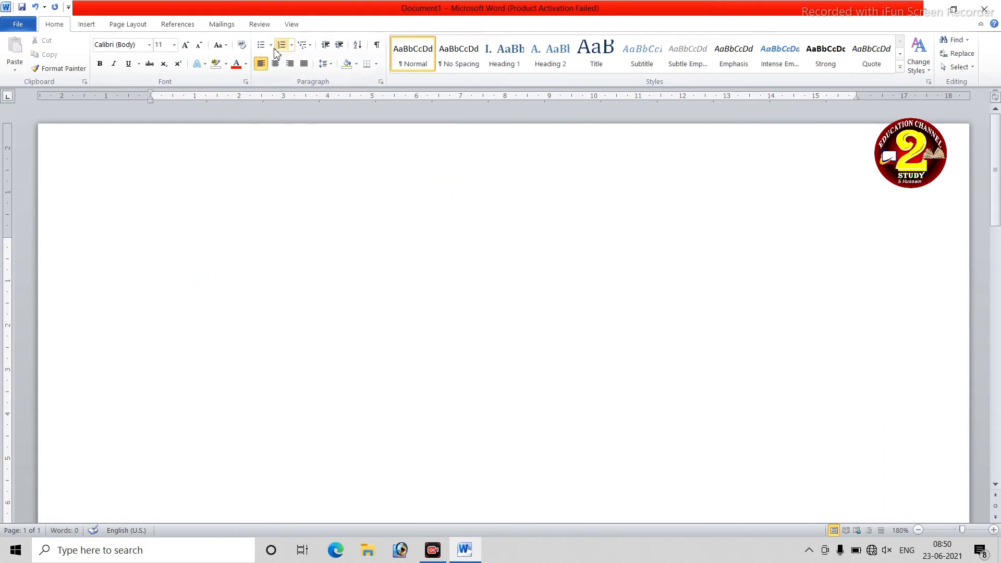
# Apply the arrow bullet to the empty line and open Define New Bullet
pyautogui.click(271, 45)
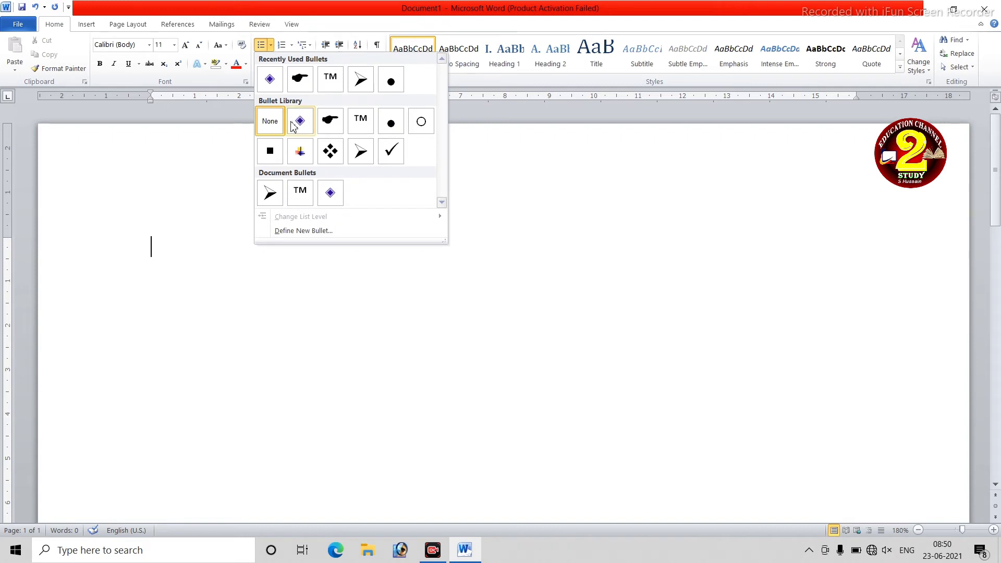
pyautogui.click(270, 194)
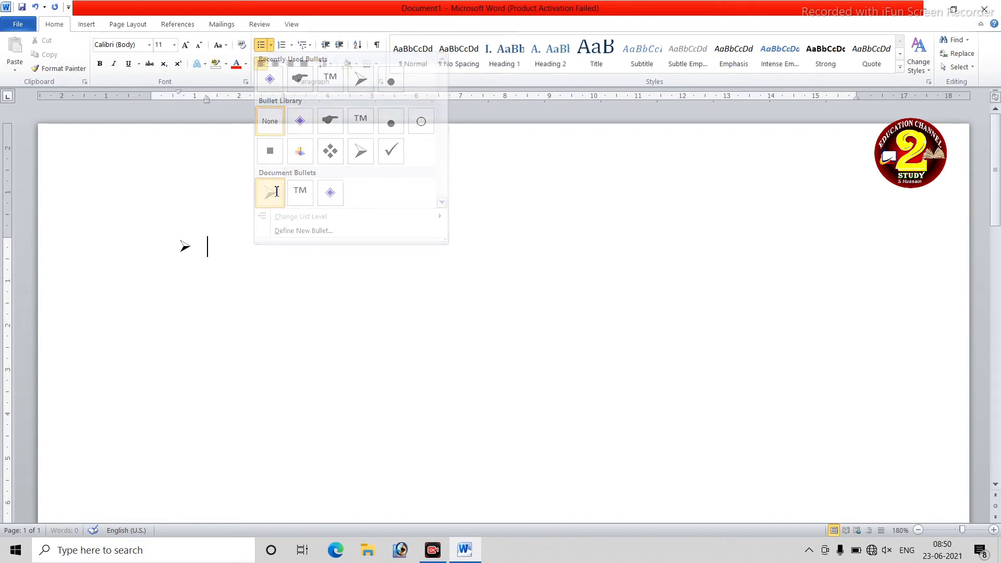
pyautogui.click(272, 44)
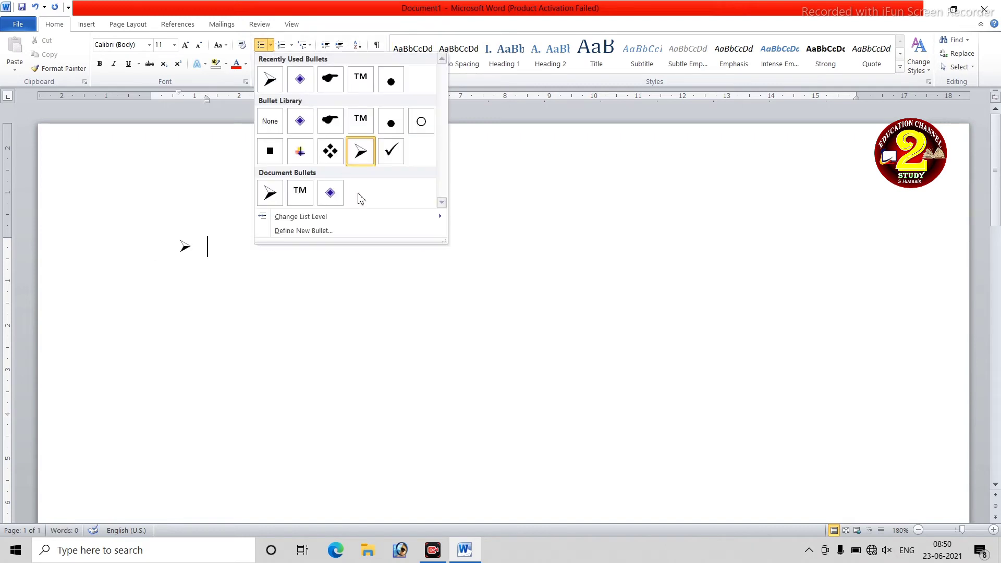
pyautogui.click(382, 234)
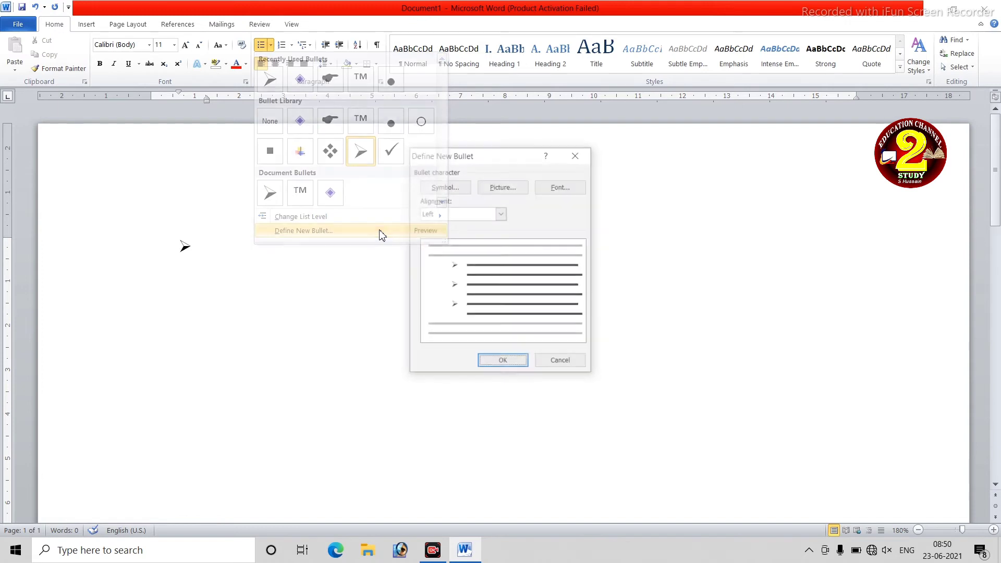
# In the bullet's Font settings, choose Bold Italic and raise the size to 26
pyautogui.click(561, 187)
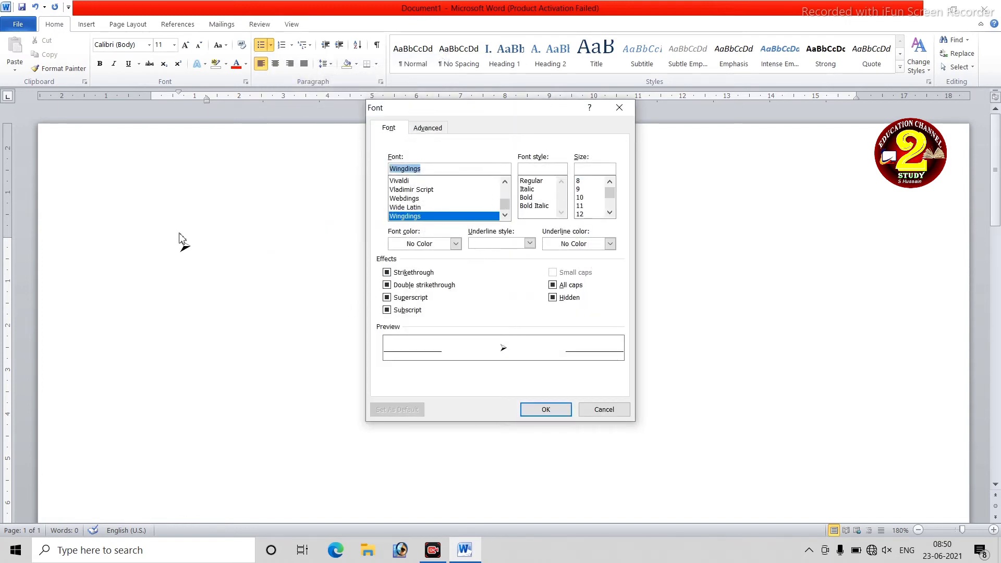
pyautogui.click(526, 198)
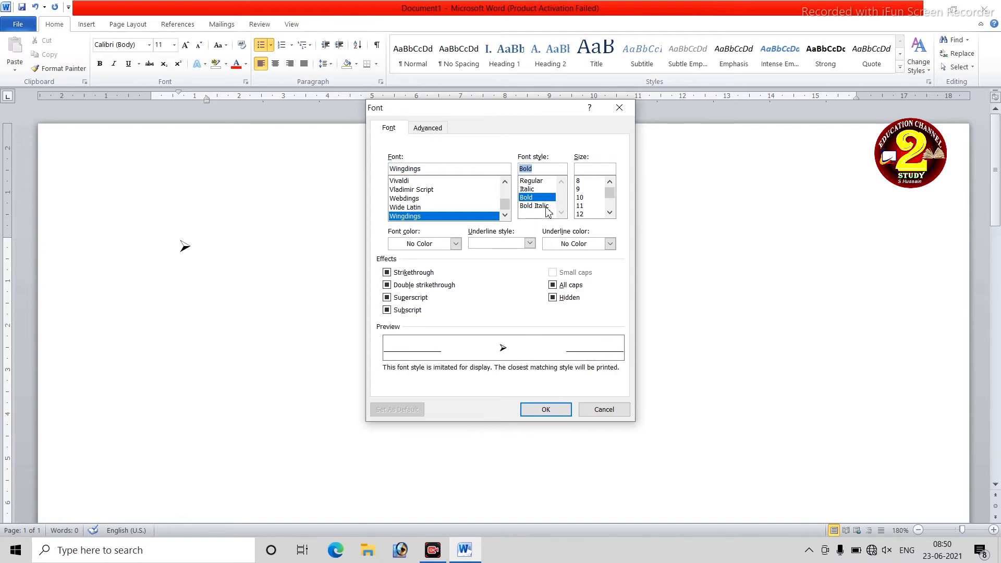
pyautogui.click(537, 206)
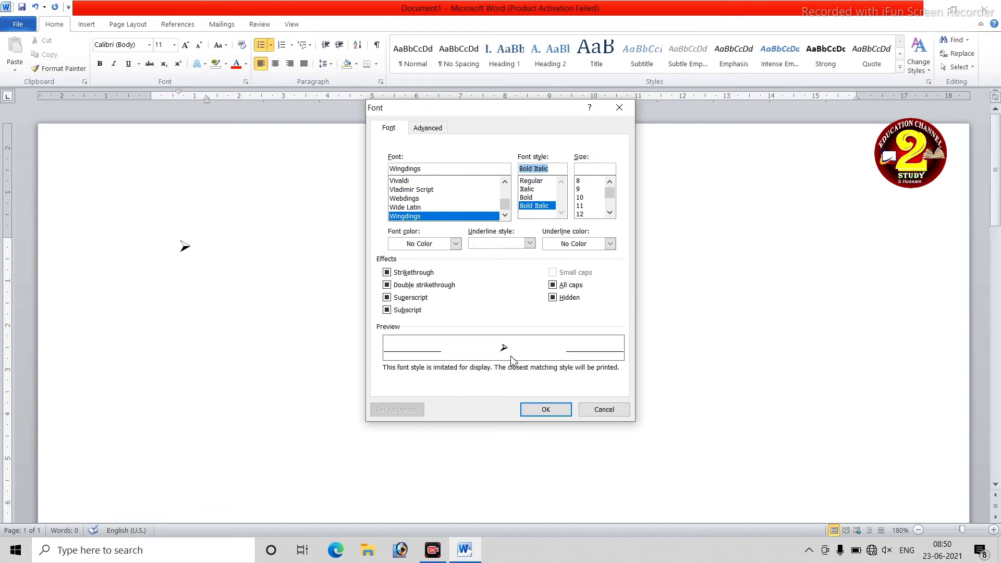
pyautogui.click(580, 214)
pyautogui.click(609, 213)
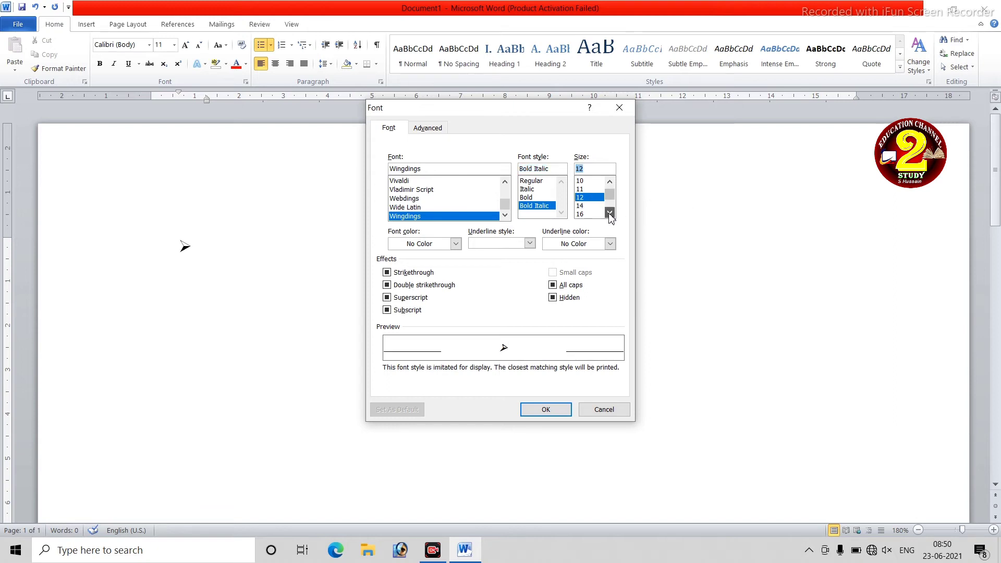
pyautogui.click(609, 212)
pyautogui.click(595, 214)
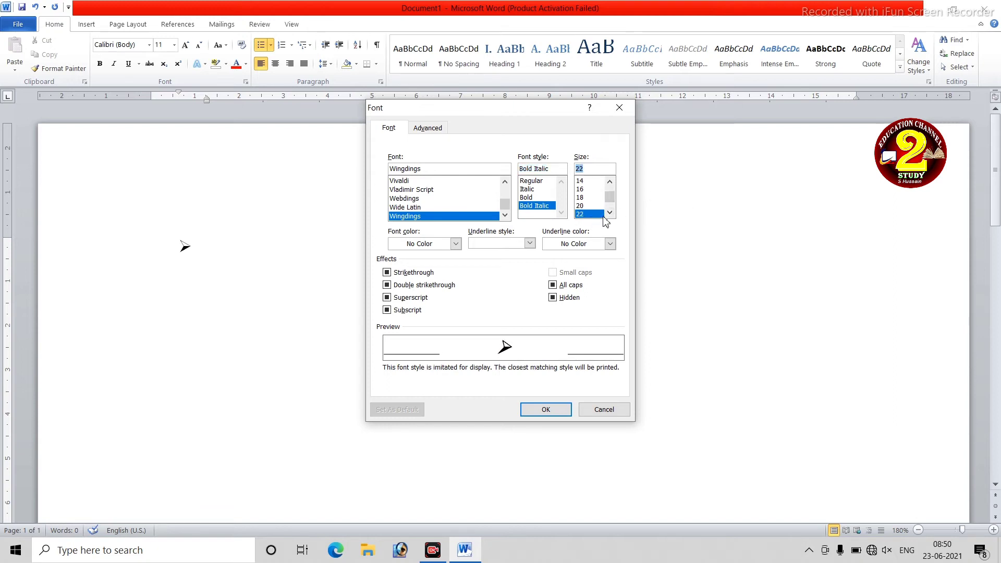
pyautogui.doubleClick(610, 214)
pyautogui.click(584, 214)
# Set the arrow bullet's font colour to red
pyautogui.click(610, 244)
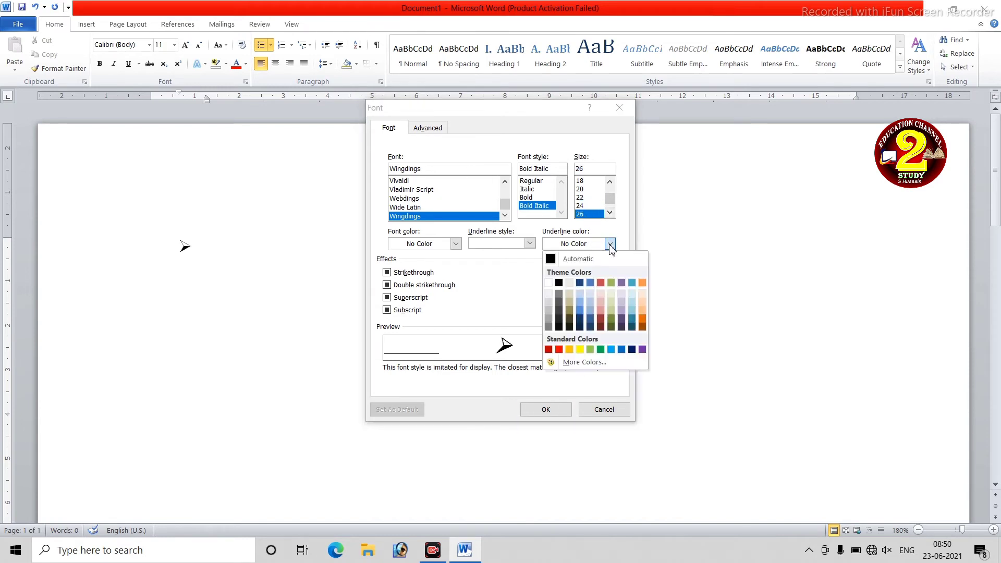
pyautogui.click(559, 350)
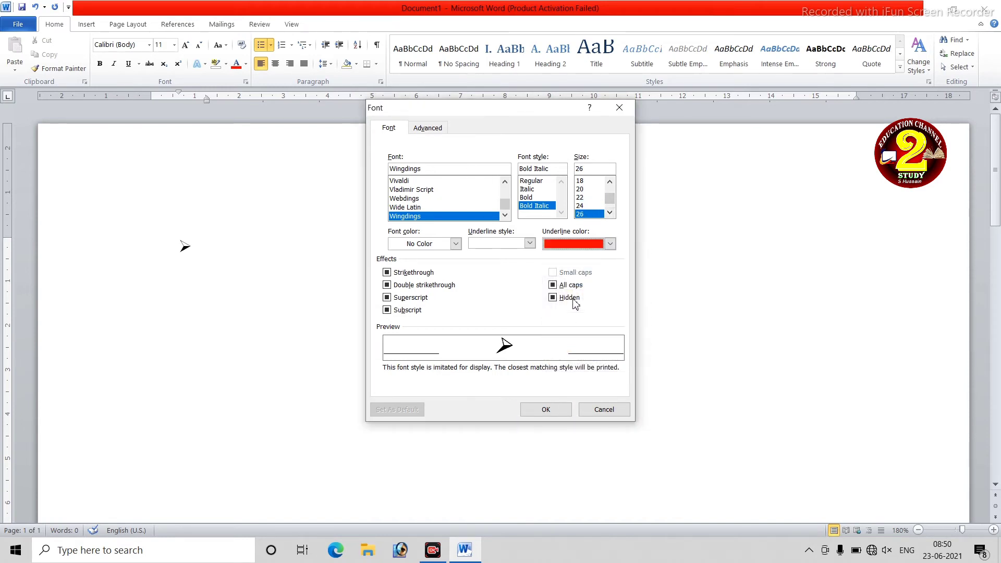
pyautogui.click(610, 244)
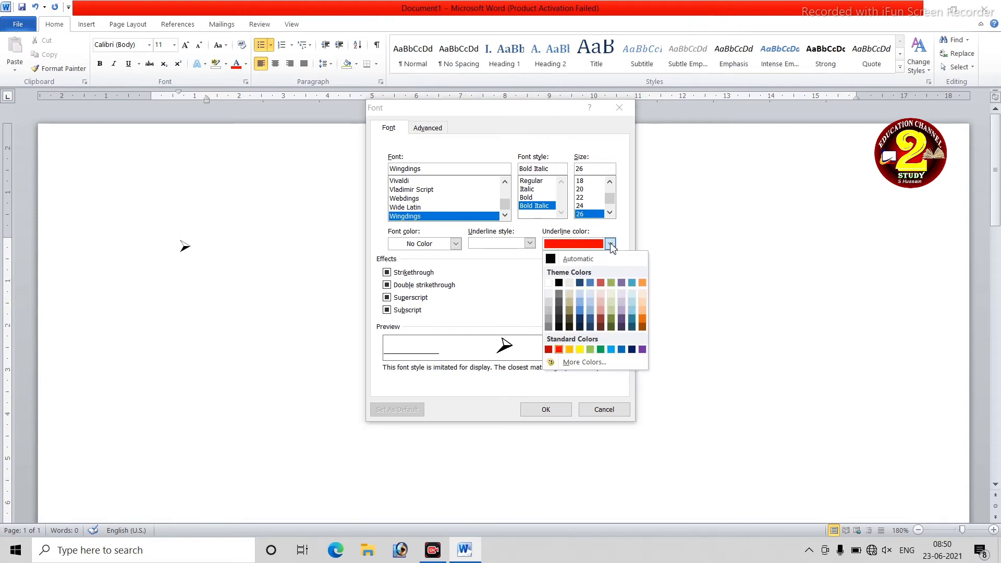
pyautogui.click(610, 243)
pyautogui.click(456, 243)
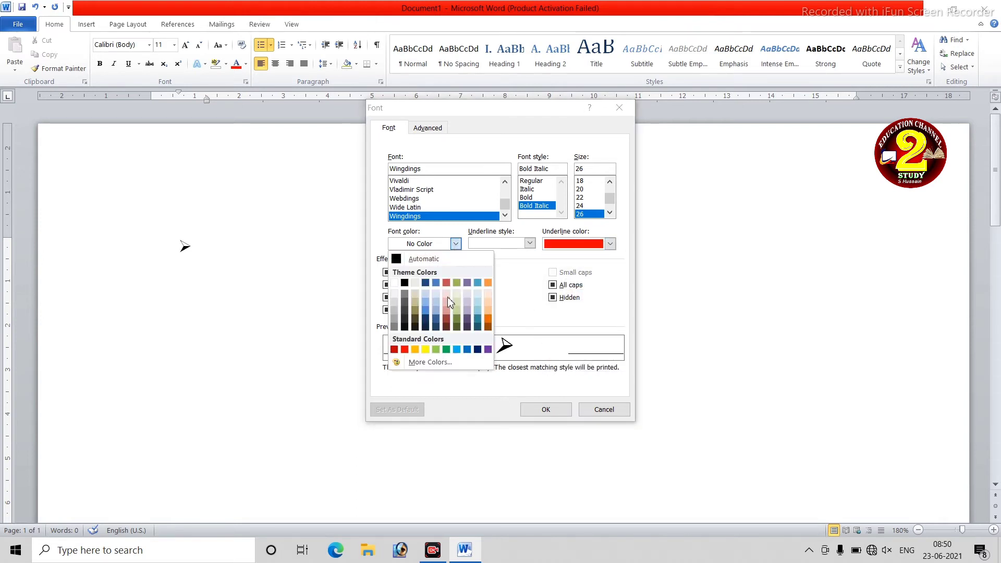
pyautogui.click(478, 349)
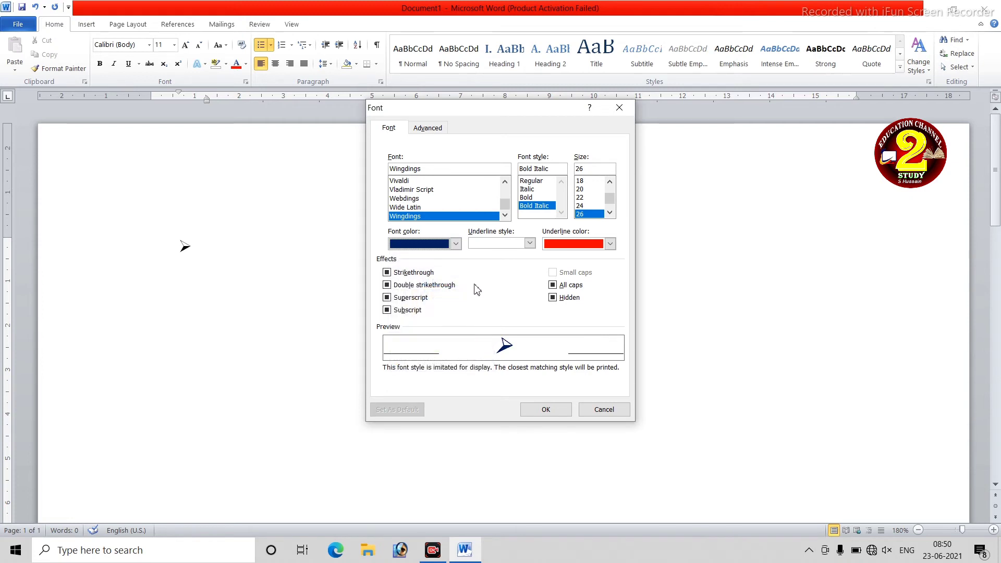
pyautogui.click(456, 244)
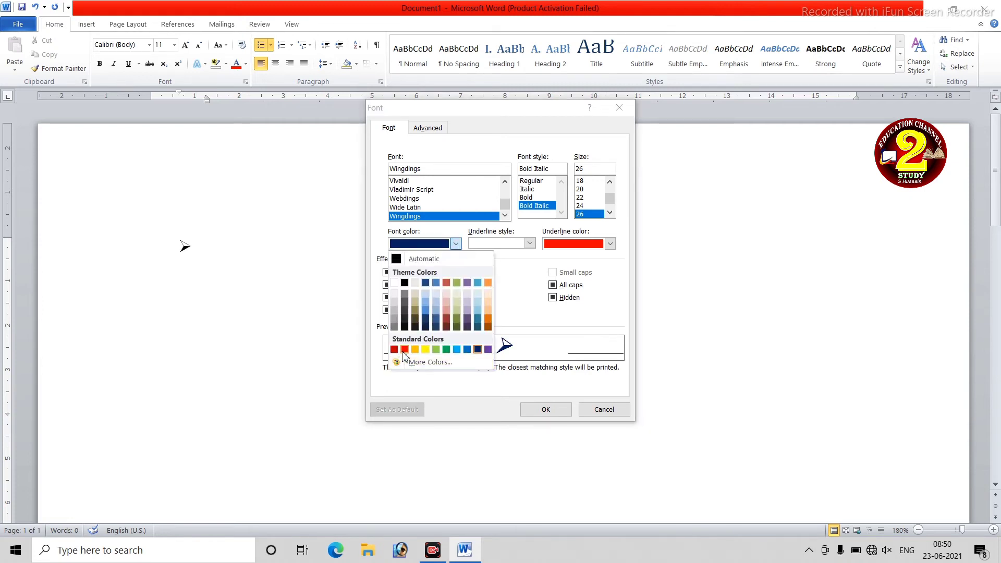
pyautogui.click(412, 349)
# Set the underline colour to Automatic and the underline style to double line
pyautogui.click(610, 245)
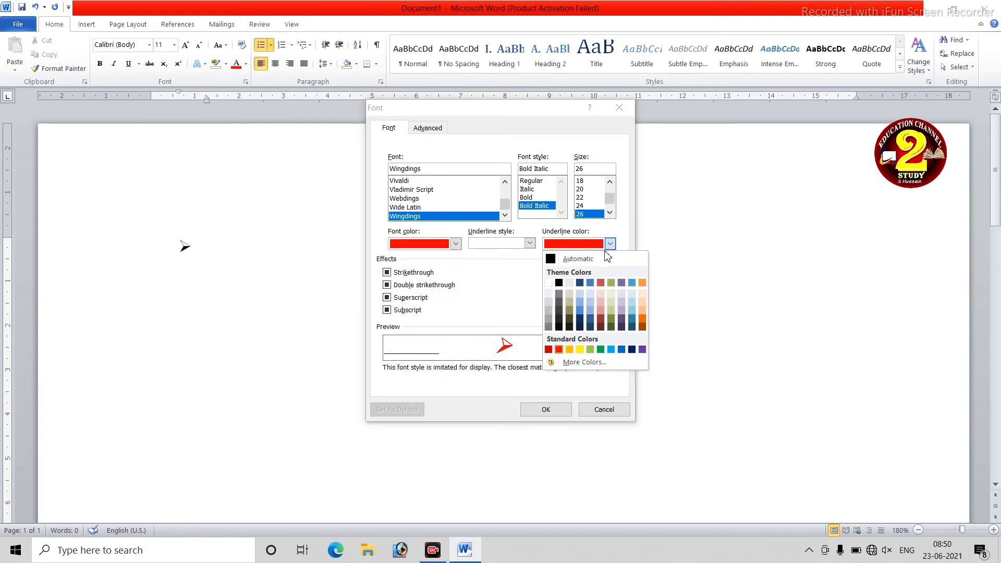
pyautogui.click(576, 260)
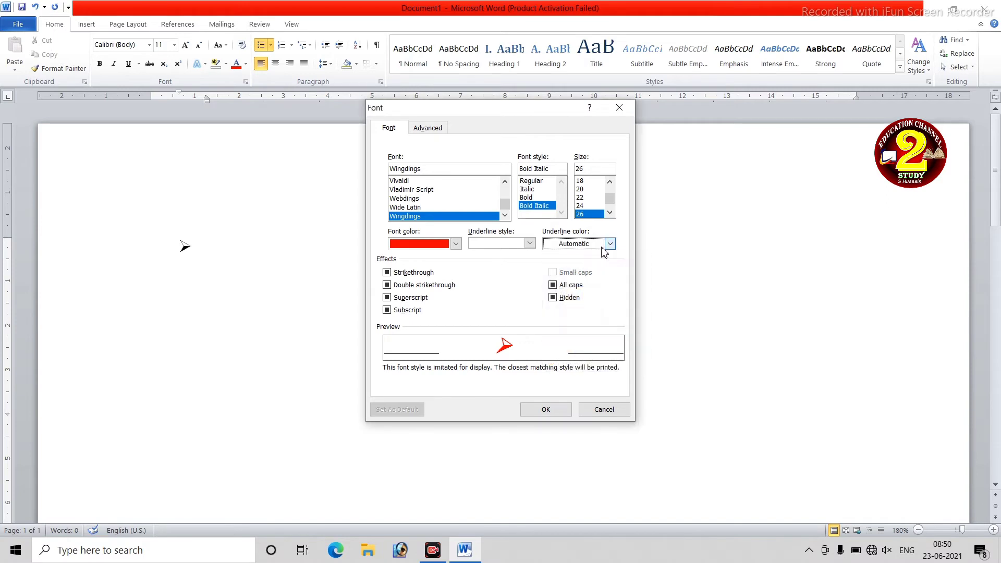
pyautogui.click(610, 243)
pyautogui.click(610, 243)
pyautogui.click(611, 243)
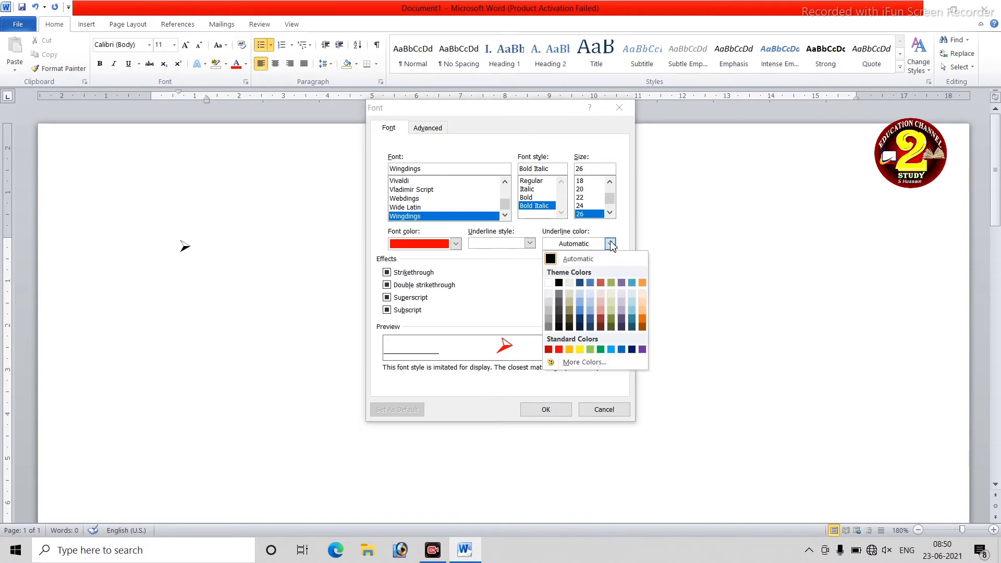
pyautogui.click(610, 243)
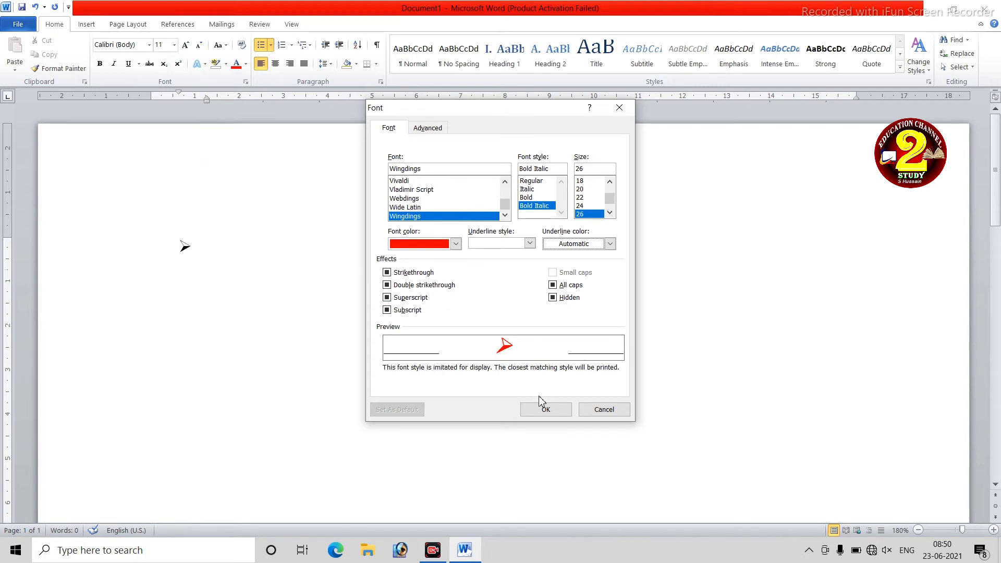
pyautogui.click(530, 243)
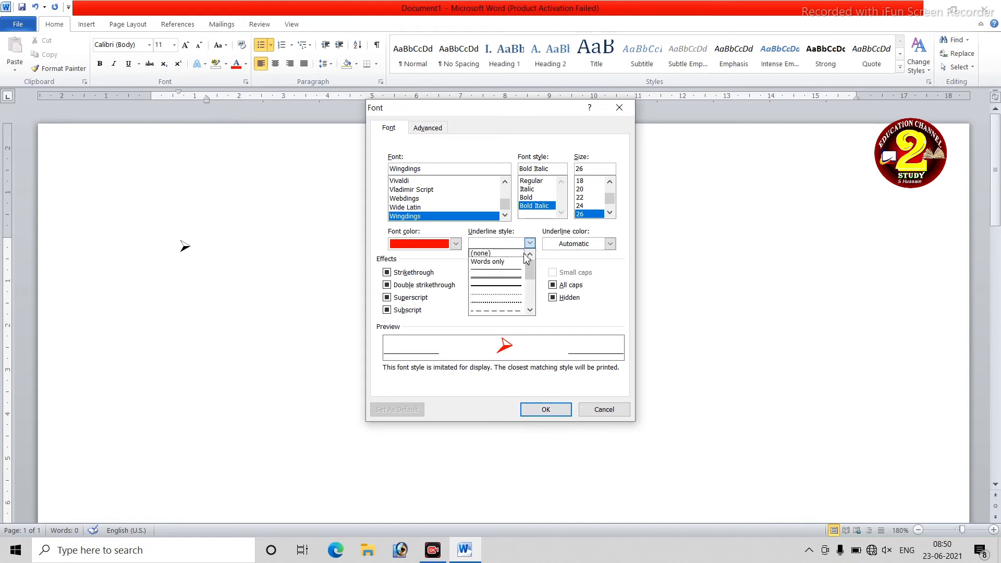
pyautogui.click(495, 288)
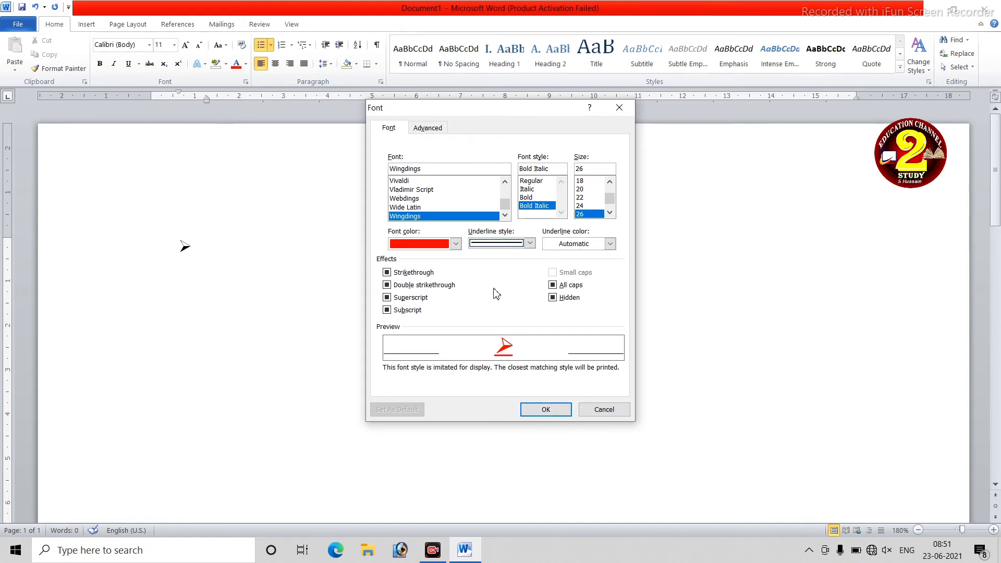
# Confirm the red arrow bullet and type four sample items, leaving an empty fifth bullet
pyautogui.click(536, 411)
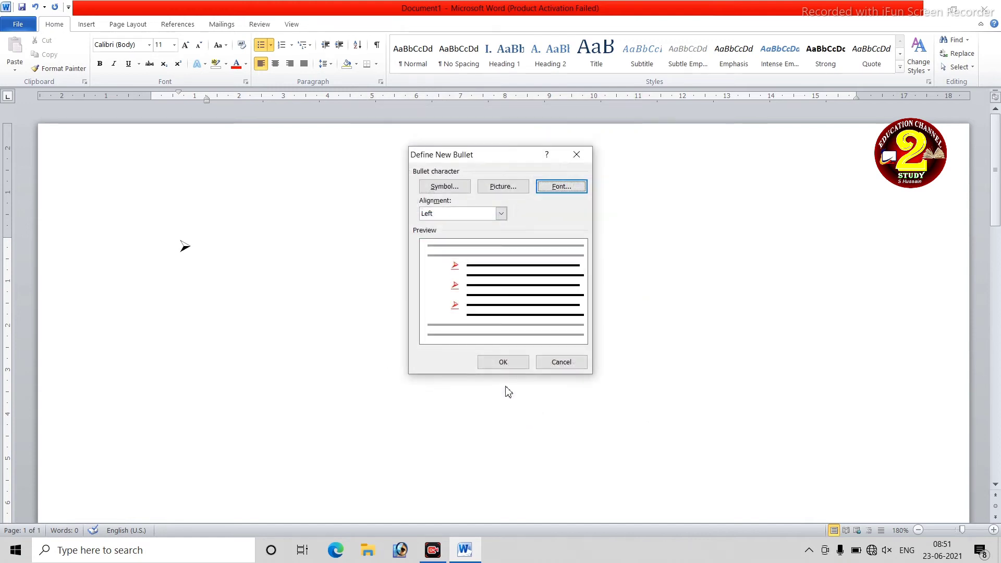
pyautogui.click(503, 362)
pyautogui.write('fhjdfkl')
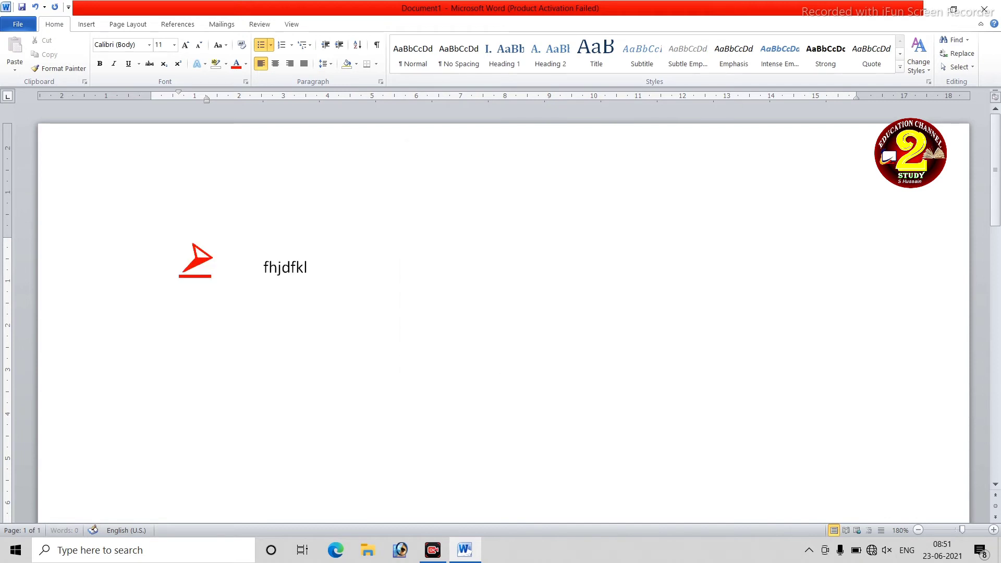
pyautogui.write('gjdfklg')
pyautogui.press('Return')
pyautogui.write('fdgjhjdfhgjkfdhjgfd')
pyautogui.press('Return')
pyautogui.write('gjfdkg')
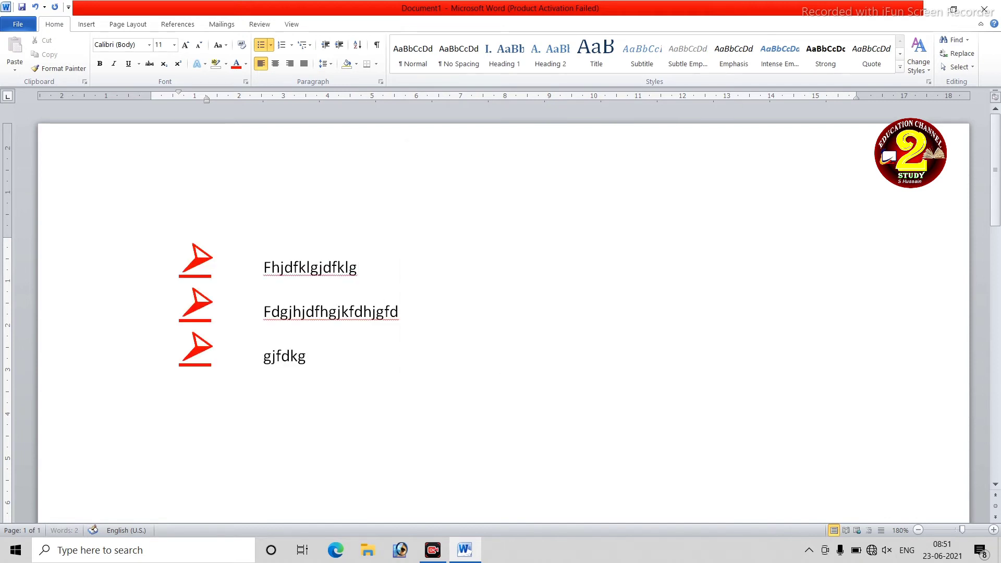
pyautogui.write('hfdgkjhdfjkgjkdfg')
pyautogui.press('Return')
pyautogui.write('fgjkdflgjdfklgjkldfgjkl')
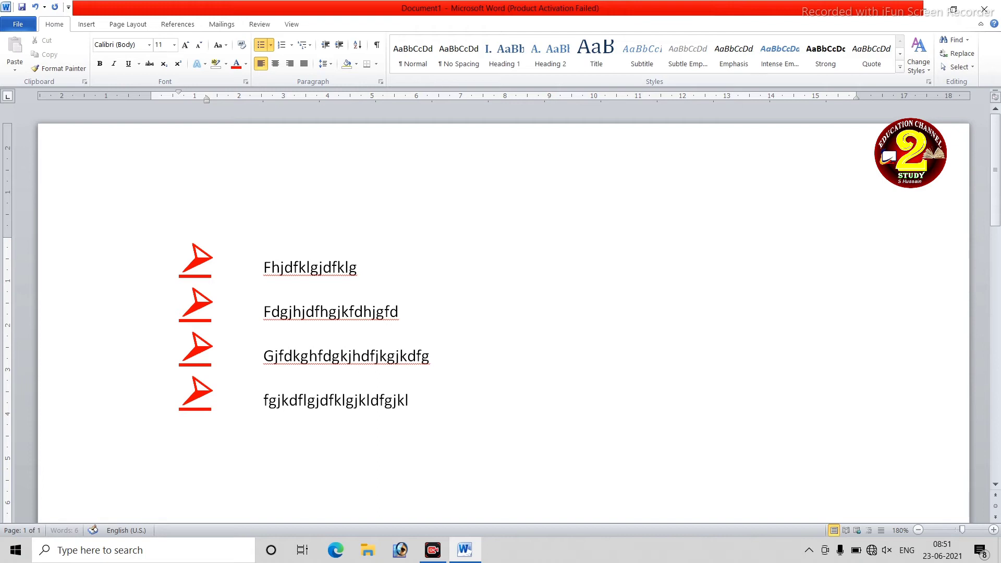
pyautogui.write('fd')
pyautogui.press('Return')
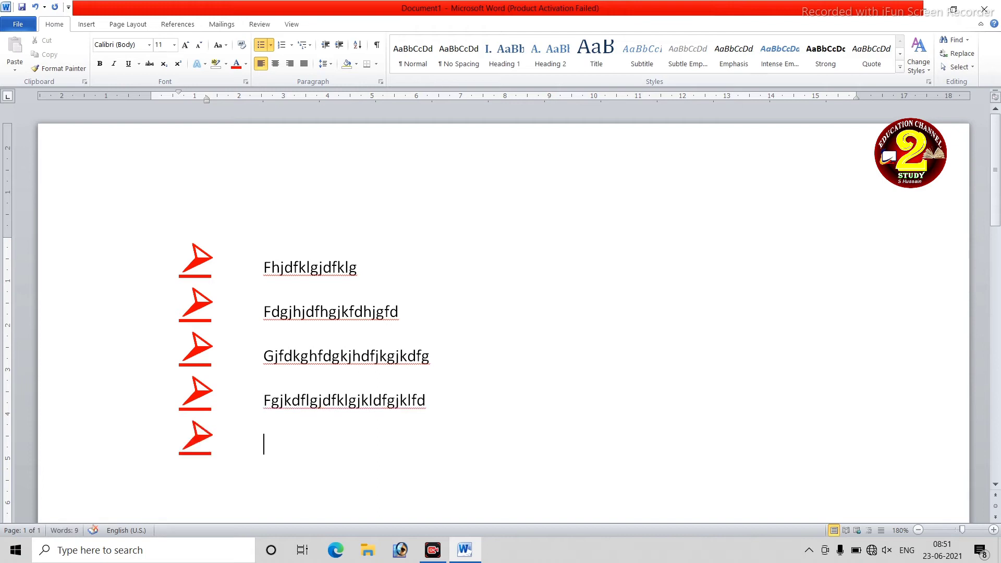
# Look over the Bullets gallery without changes, then select all document text
pyautogui.click(272, 46)
pyautogui.click(516, 335)
pyautogui.hotkey('ctrl', 'a')
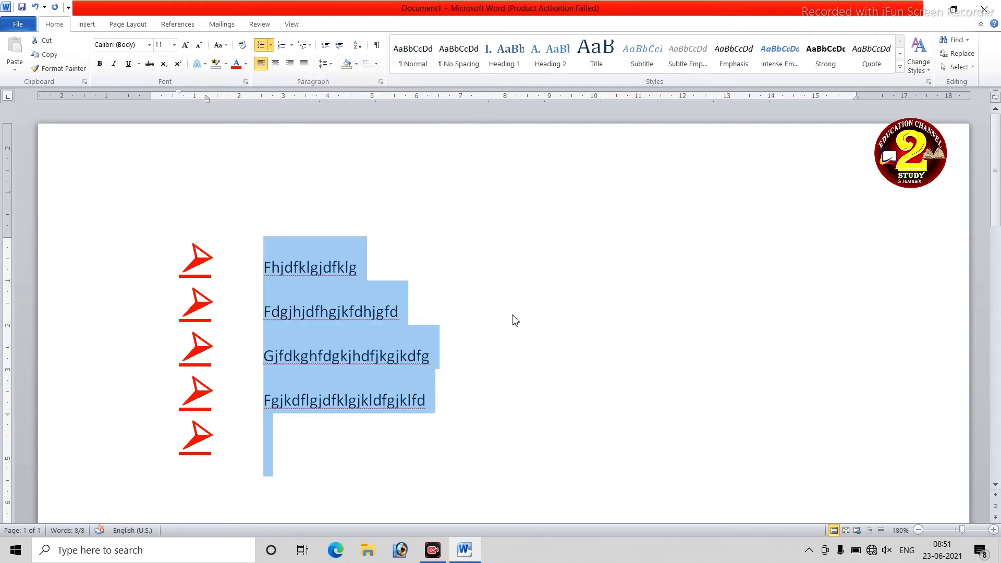
# Delete the arrow-bulleted list and remove the bullet from the empty line
pyautogui.press('Delete')
pyautogui.click(271, 46)
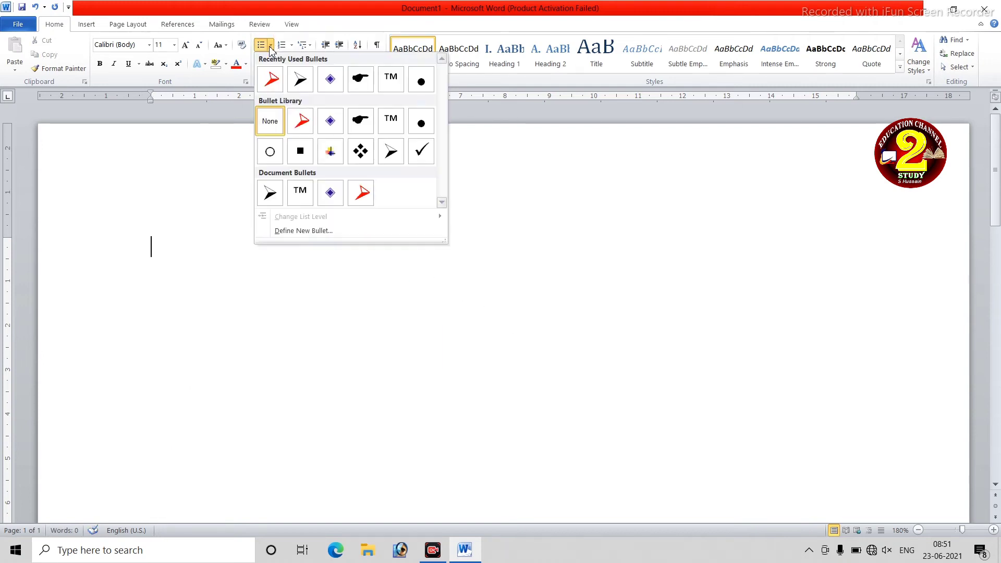
pyautogui.click(270, 121)
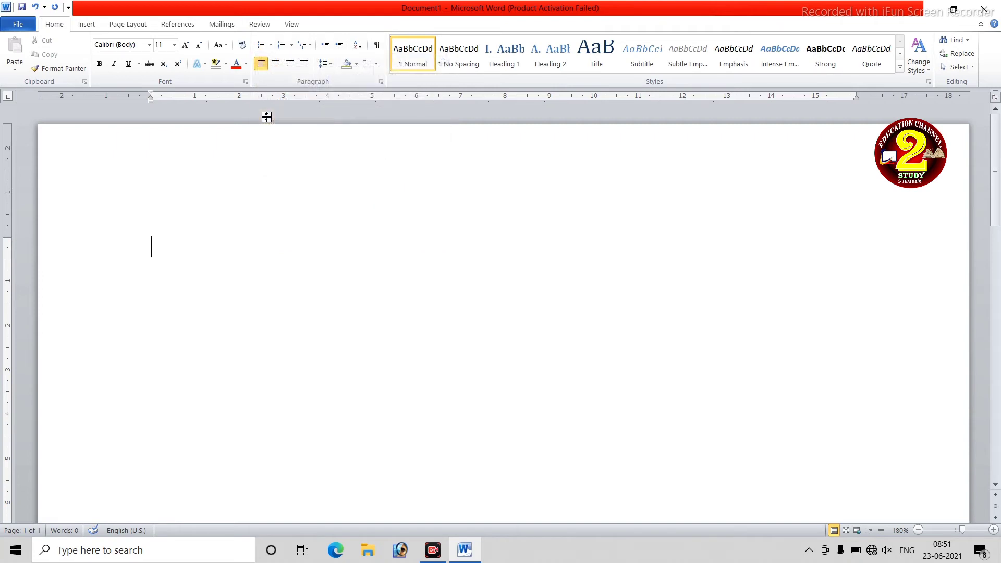
# Apply the pointing-hand bullet and type four sample list items
pyautogui.click(271, 46)
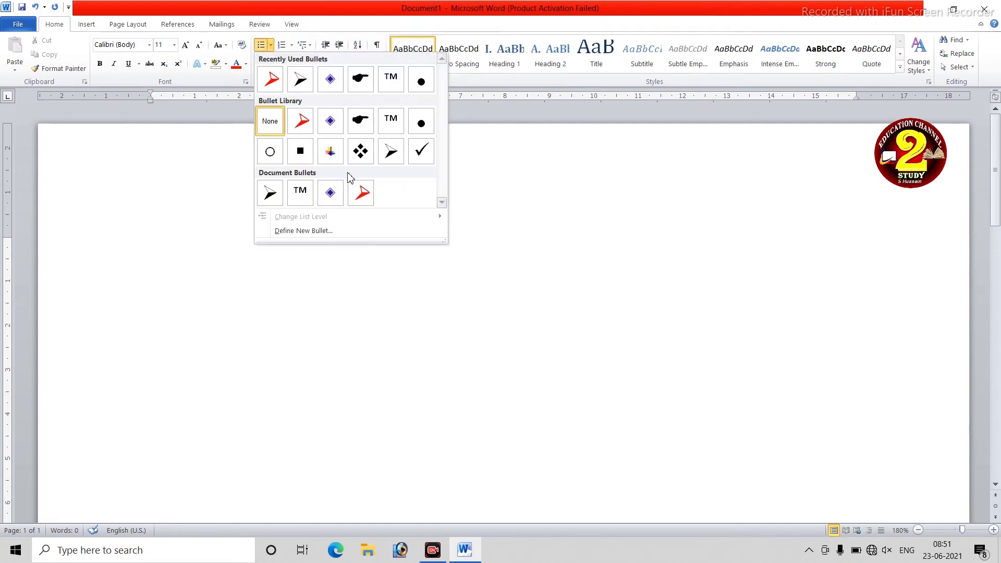
pyautogui.click(357, 133)
pyautogui.write('xfghdjkghjkdfhg')
pyautogui.press('Return')
pyautogui.write('sghjdsk')
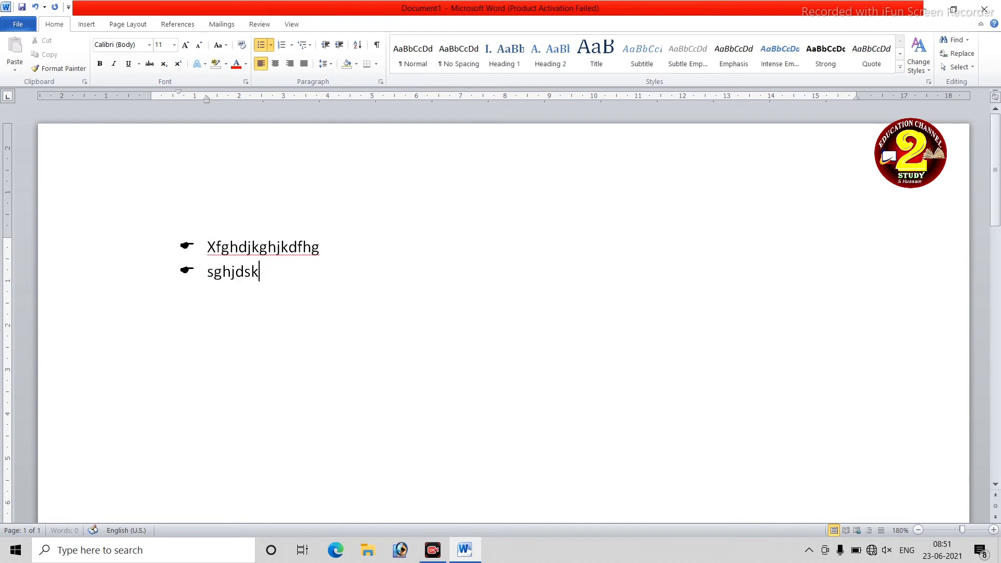
pyautogui.write('hgdskjghkjdshgjkd')
pyautogui.press('Return')
pyautogui.write('fdgjdjkghkfdjhgkjdfhgdfjgdfg')
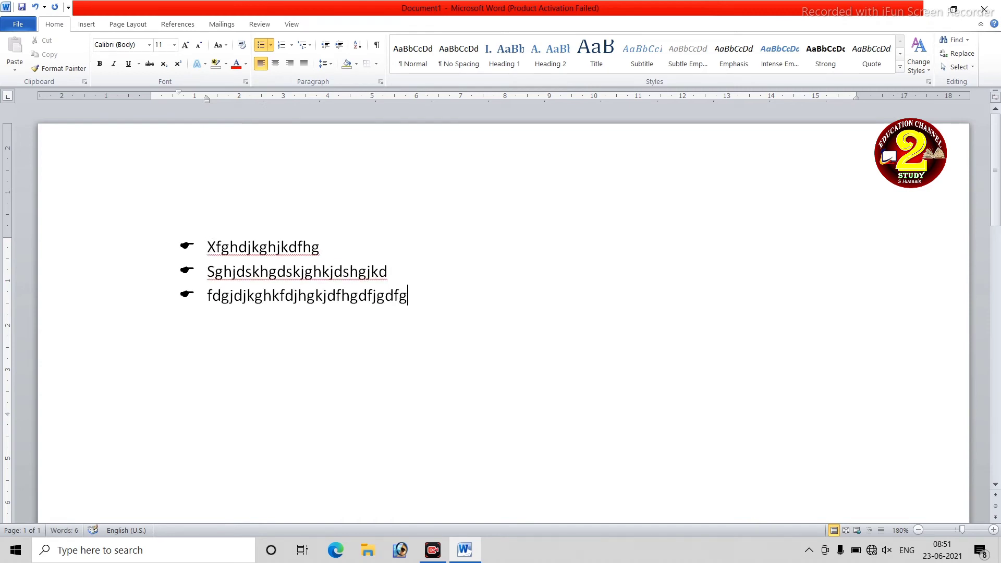
pyautogui.press('Return')
pyautogui.write('fgjkdfgjfdghfdjghfdjkgf')
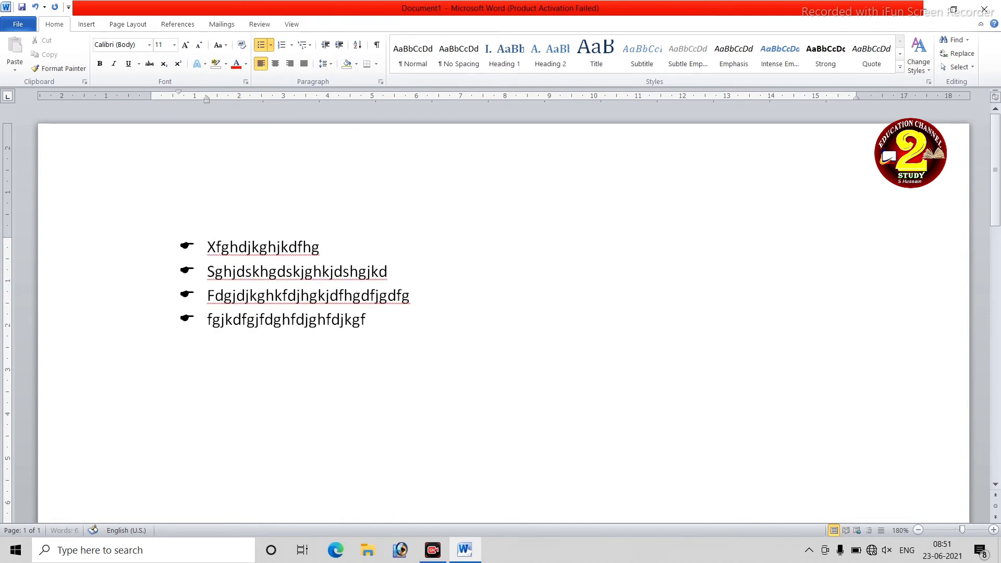
pyautogui.press('Return')
pyautogui.press('Return')
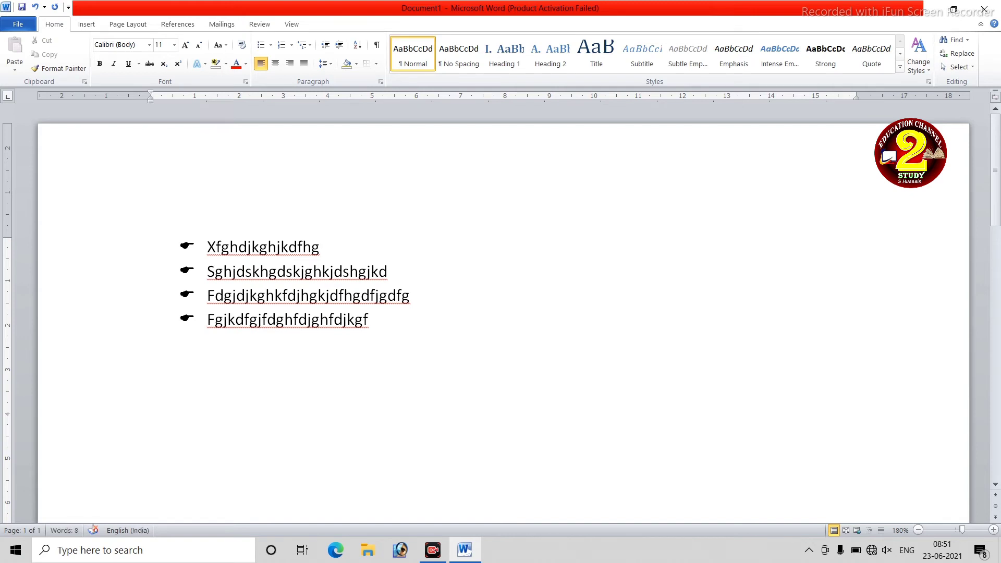
# Type four plain sample paragraphs, then select everything and delete it
pyautogui.write('fhdkjgdhfjkgdf')
pyautogui.press('Return')
pyautogui.write('ffdkghdjkfghfjdkghjkfd')
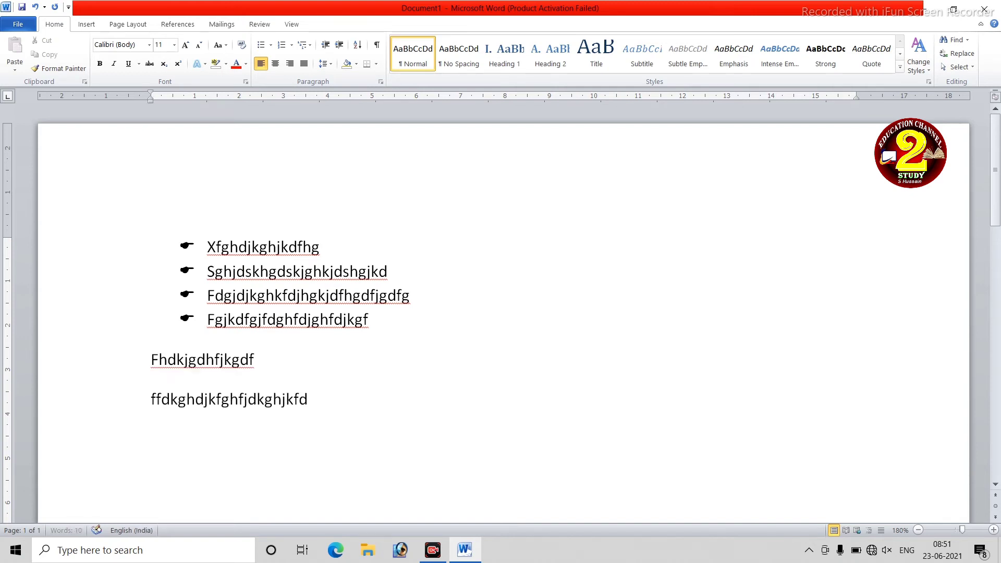
pyautogui.write('gjkfd')
pyautogui.press('Return')
pyautogui.write('fdlkjghdfjkghfdkjghjfkdg')
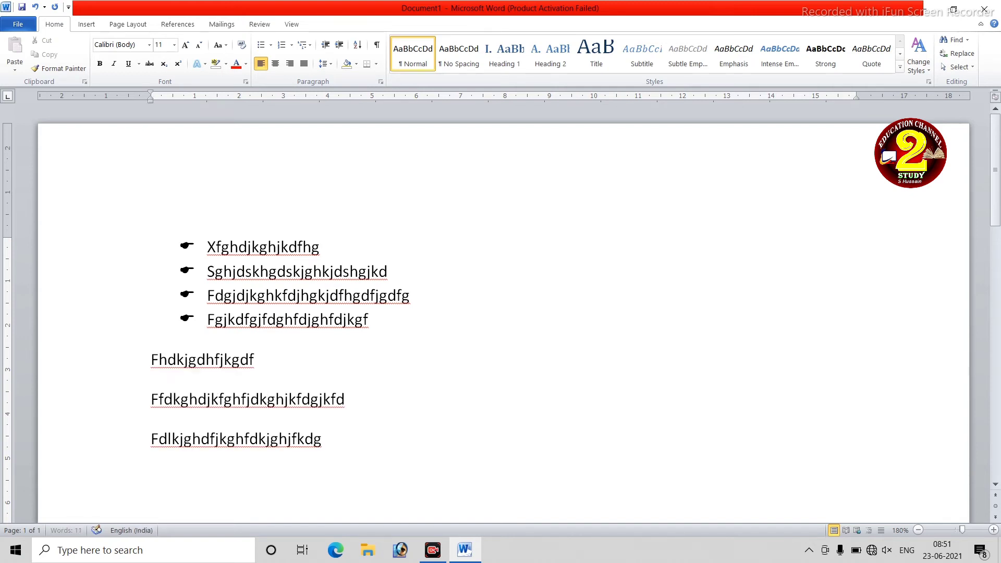
pyautogui.press('Return')
pyautogui.write('kcvjhklfjhklfklhfgjklhlk')
pyautogui.press('Return')
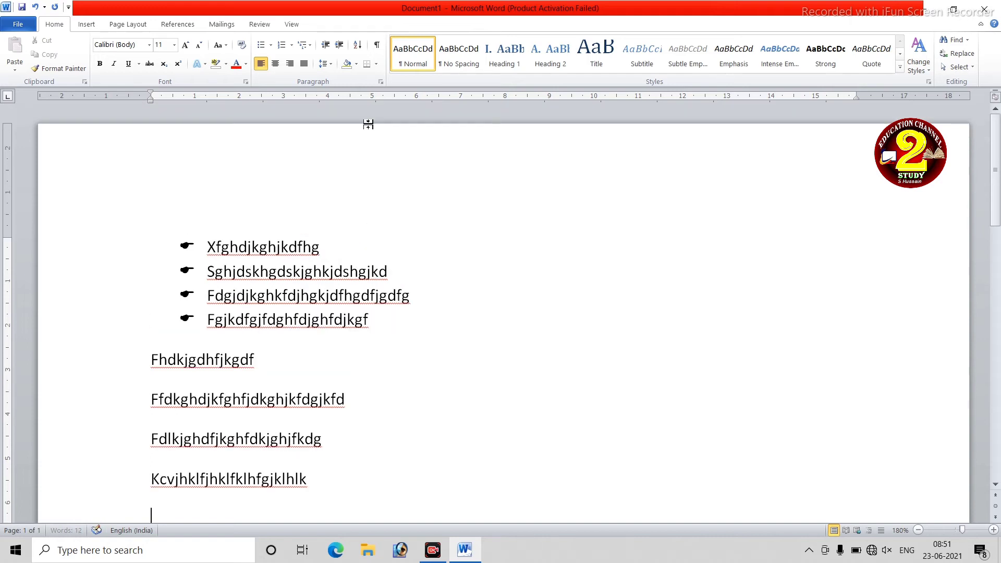
pyautogui.hotkey('ctrl', 'a')
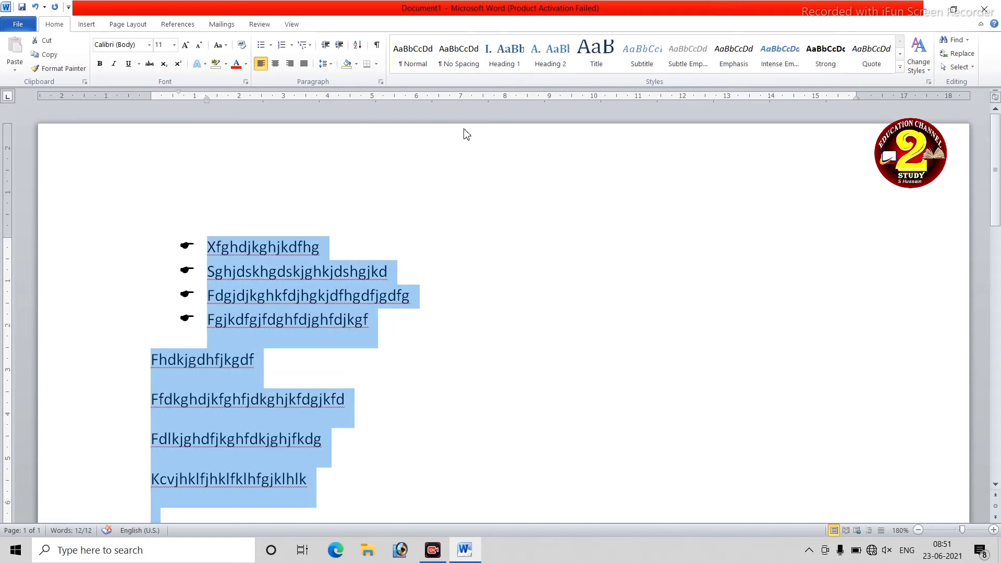
pyautogui.press('Delete')
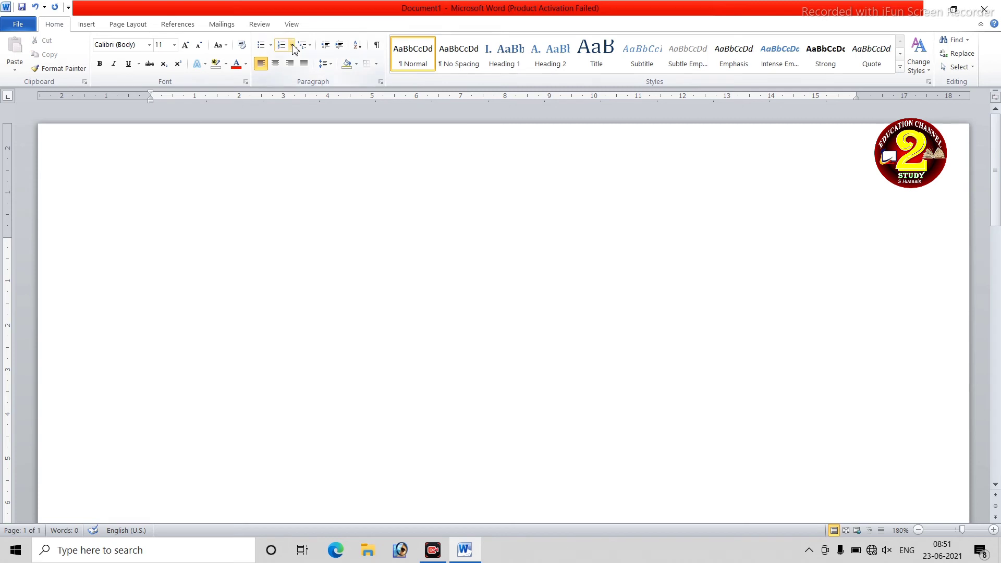
# Apply A. B. C. numbering and type three sample items
pyautogui.click(292, 45)
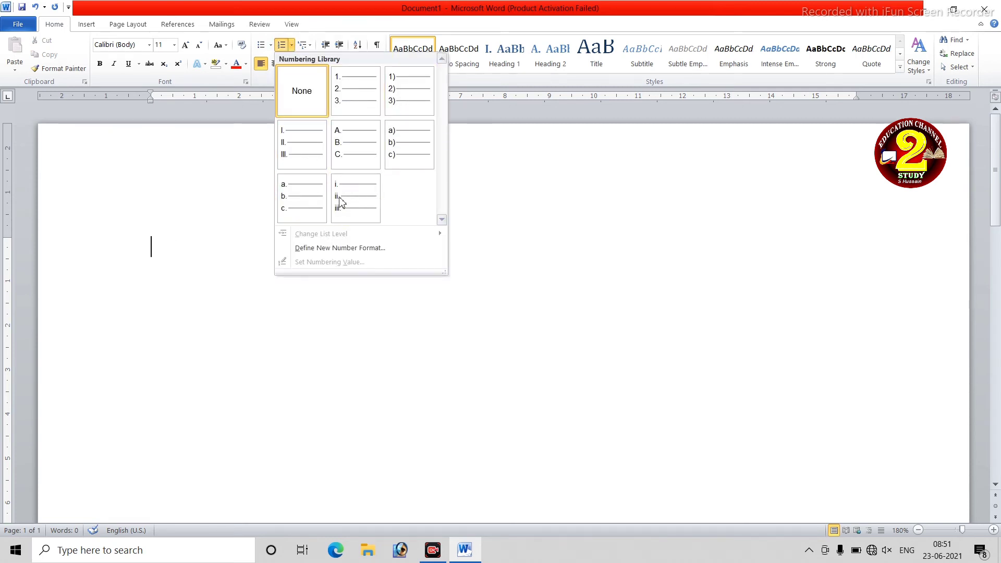
pyautogui.click(357, 148)
pyautogui.write('dsgghsdkjhgkjfd')
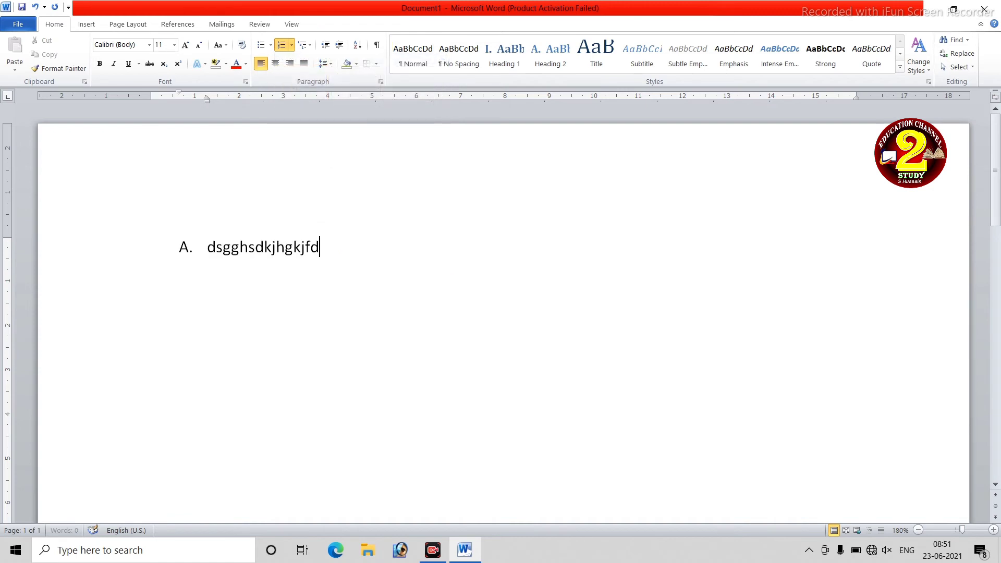
pyautogui.press('Return')
pyautogui.write('fdghdfkjhgkjfdhgjkdfkjgdf')
pyautogui.press('Return')
pyautogui.write('dfgfdkjghfdkjghkjdf')
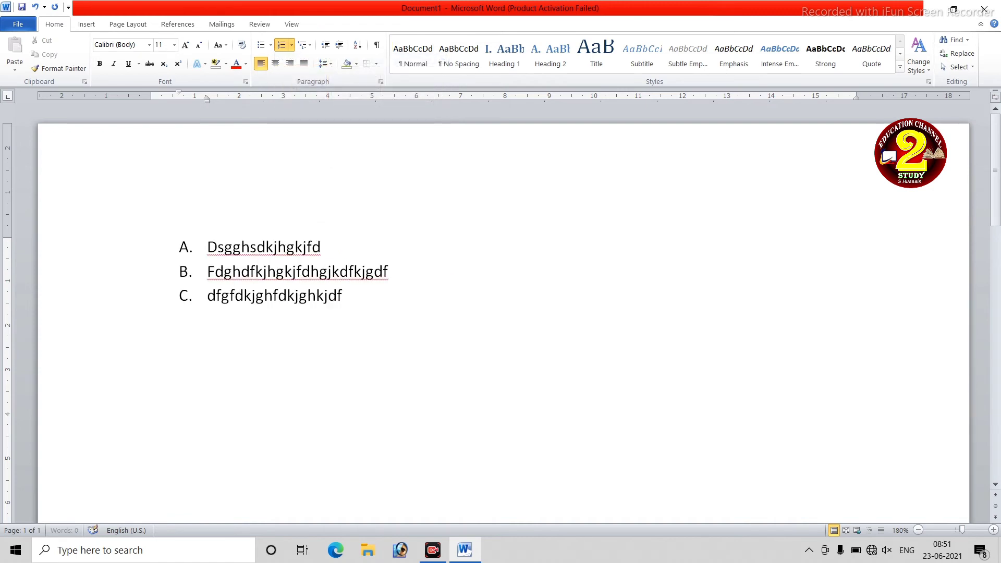
pyautogui.write('hgjfdjkgfd')
# Switch the list numbering to 1) 2) 3), then to lowercase roman numerals
pyautogui.click(291, 45)
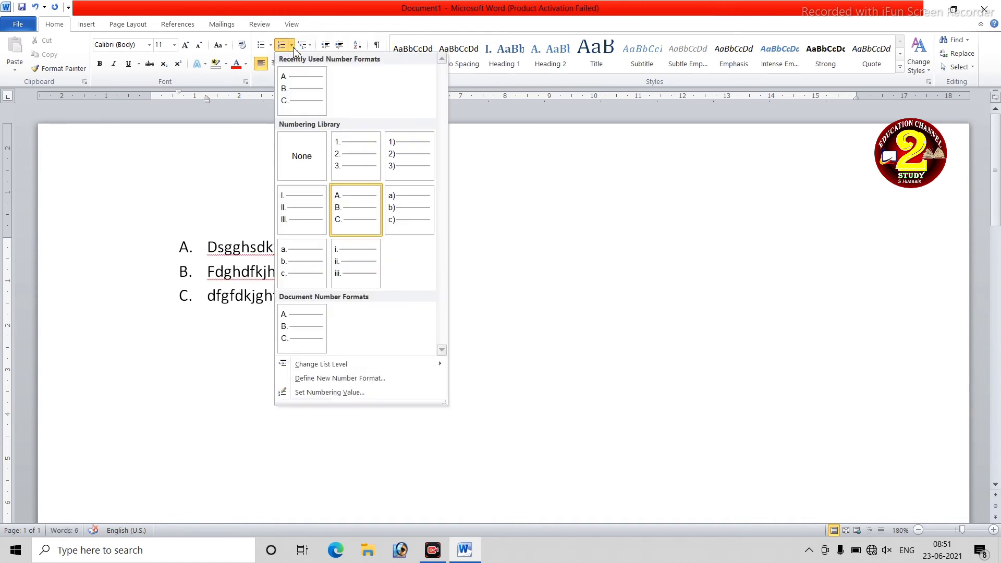
pyautogui.click(392, 154)
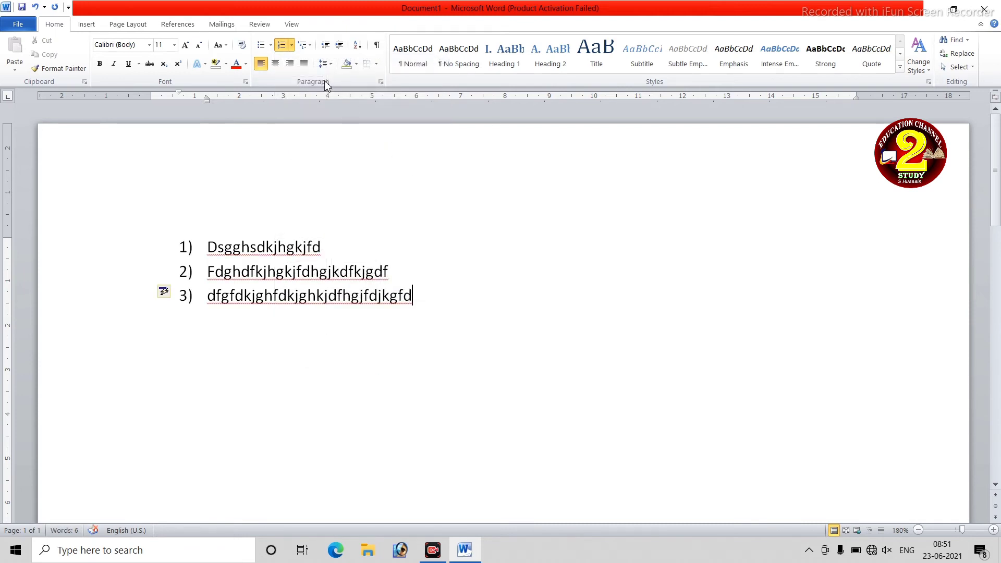
pyautogui.click(291, 45)
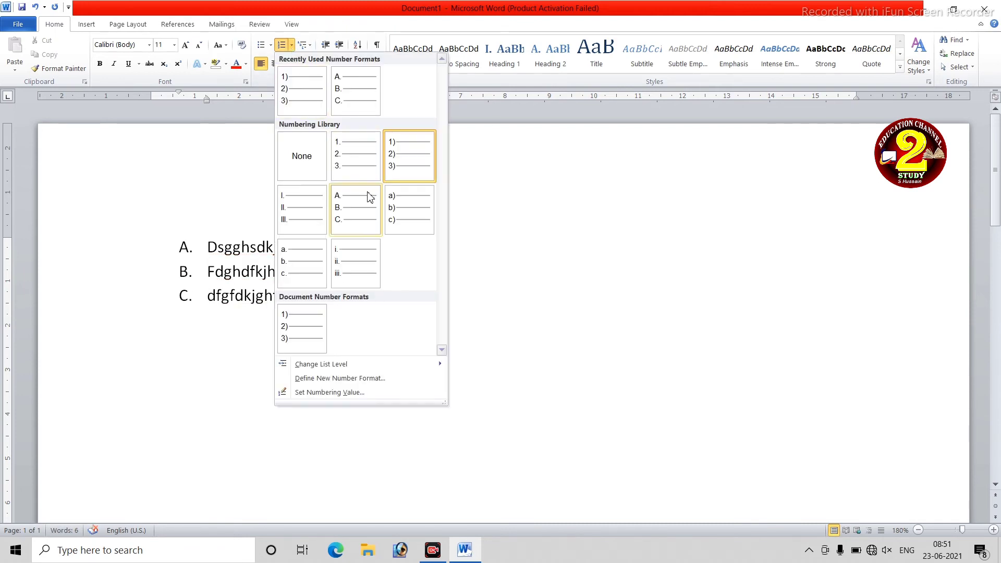
pyautogui.click(339, 263)
# Type three roman-numbered sample items, then select all and delete the text
pyautogui.write('dfskjghdfkgjhjkdf')
pyautogui.press('Return')
pyautogui.write('fghfdkjhgkjfdh')
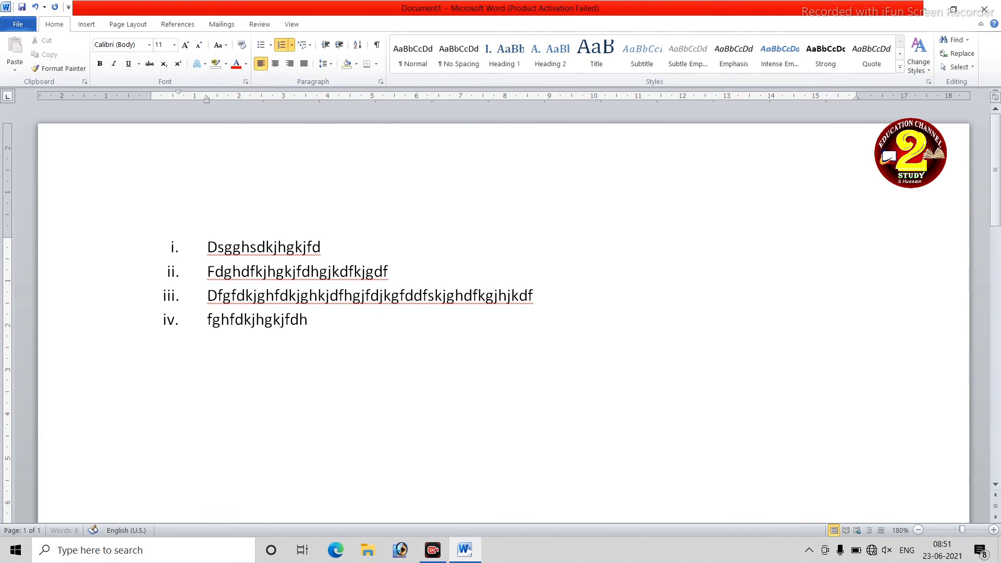
pyautogui.write('jgdf')
pyautogui.press('Return')
pyautogui.write('fdjgf')
pyautogui.press('Return')
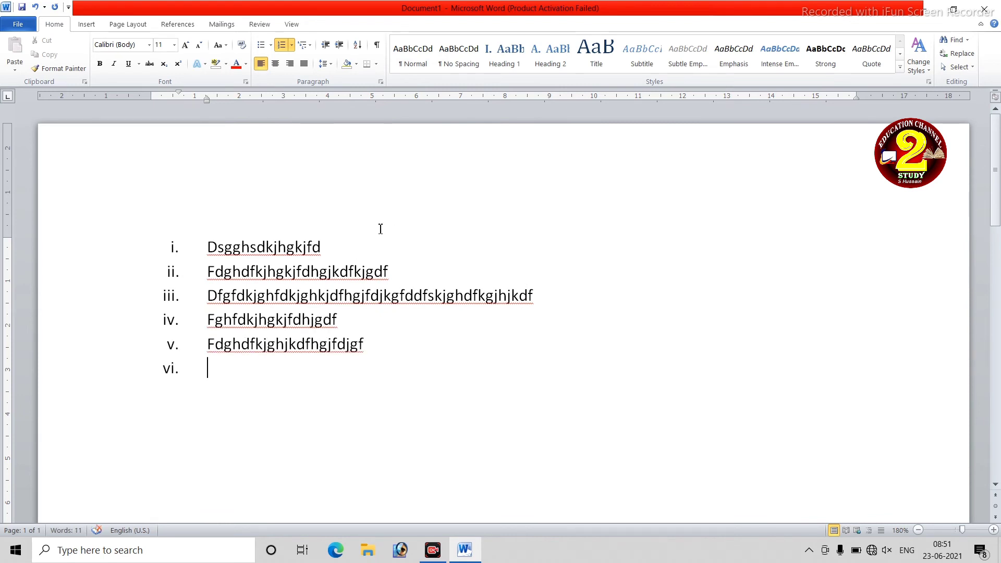
pyautogui.hotkey('ctrl', 'a')
pyautogui.press('Delete')
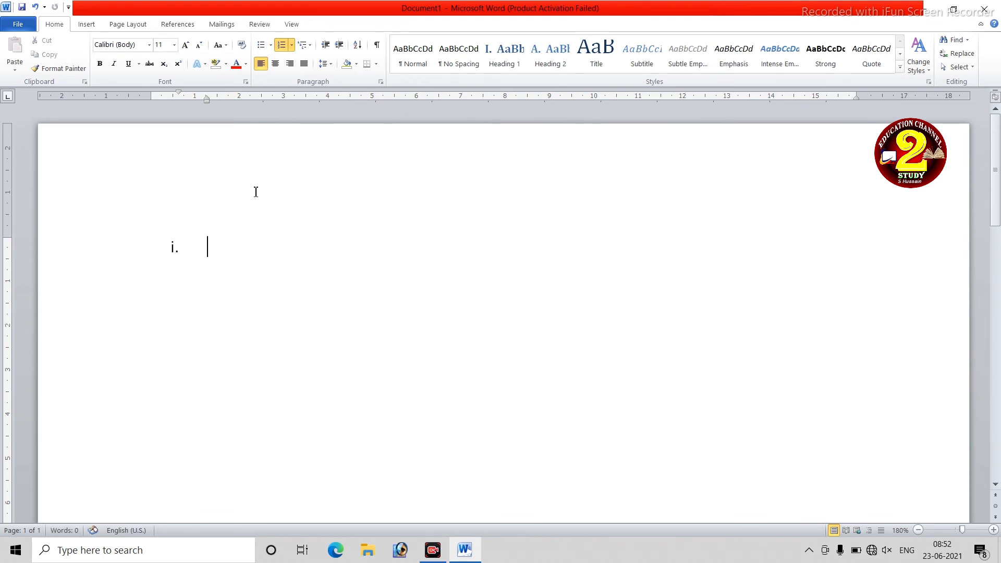
# Set numbering to None, then apply the 1) a) i) multilevel list style
pyautogui.click(291, 46)
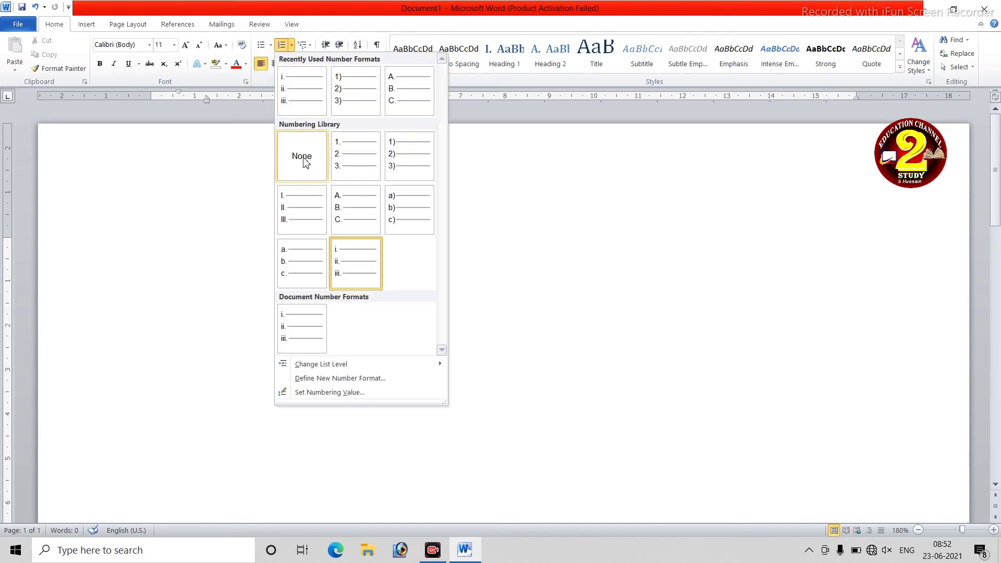
pyautogui.click(302, 156)
pyautogui.click(308, 45)
pyautogui.click(308, 45)
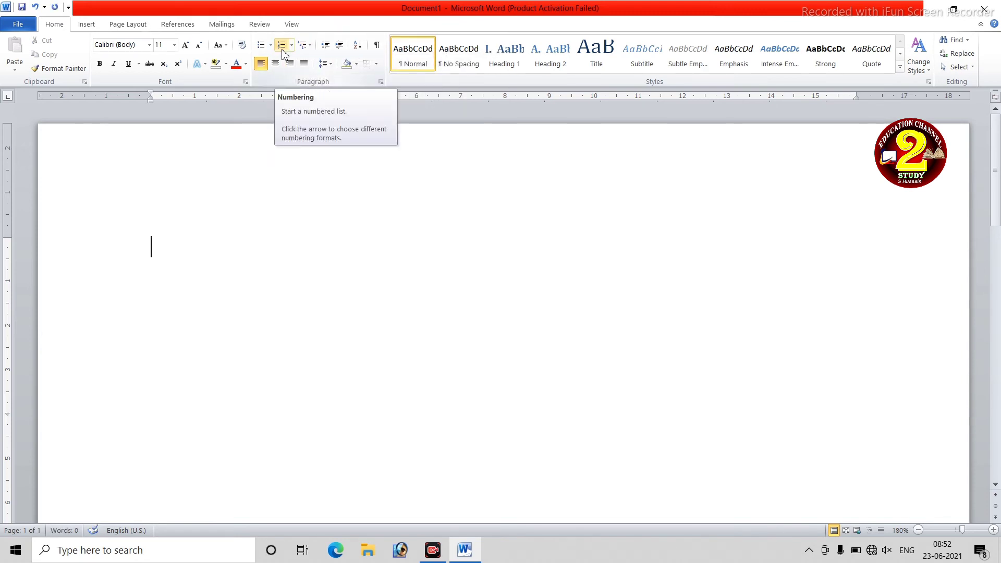
pyautogui.click(309, 47)
pyautogui.click(309, 46)
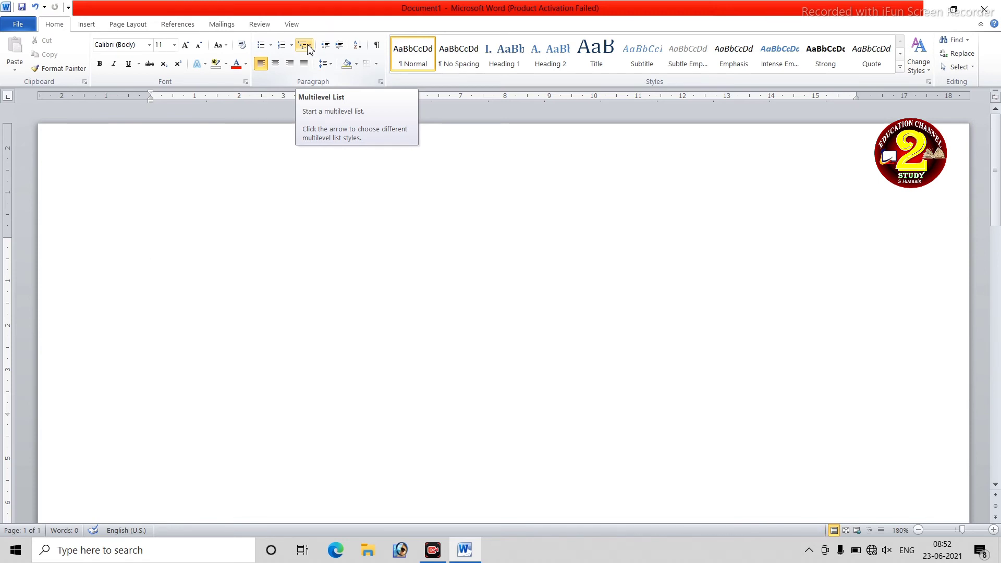
pyautogui.click(310, 47)
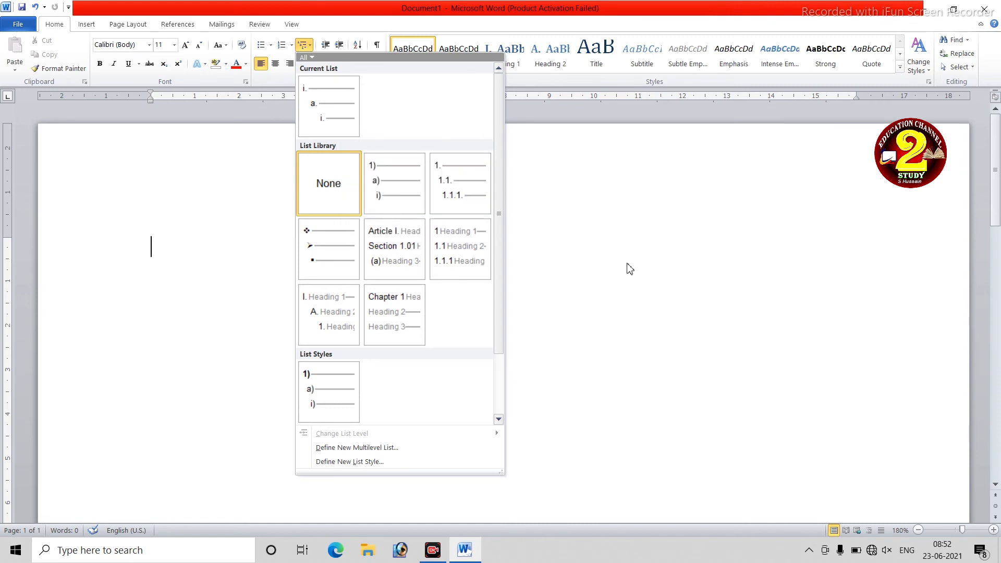
pyautogui.moveTo(395, 183)
pyautogui.click(380, 193)
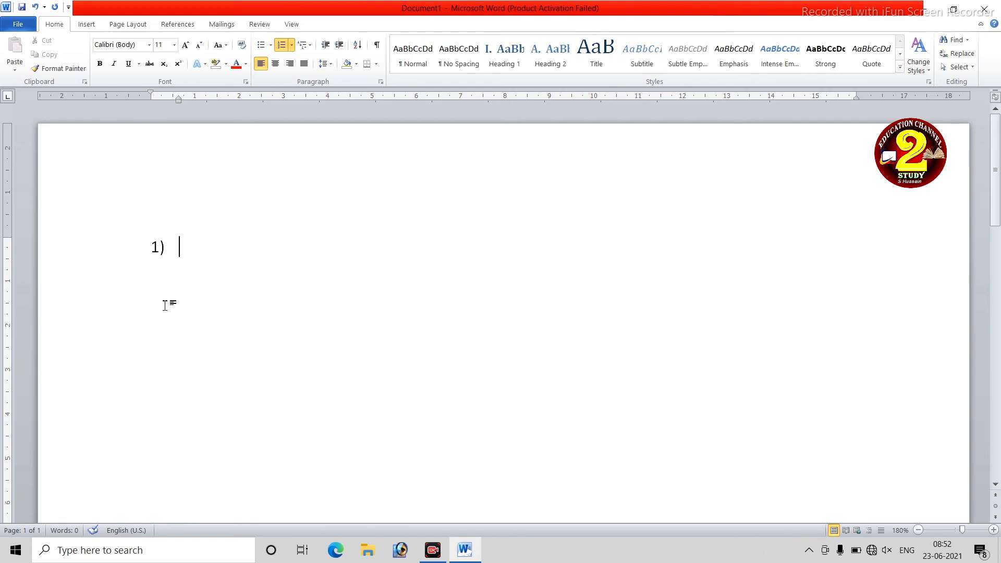
# Type 'Computer' as item 1), test demoting the next line, then remove its numbering
pyautogui.write('o')
pyautogui.press('BackSpace')
pyautogui.write('Comput')
pyautogui.write('er')
pyautogui.press('Return')
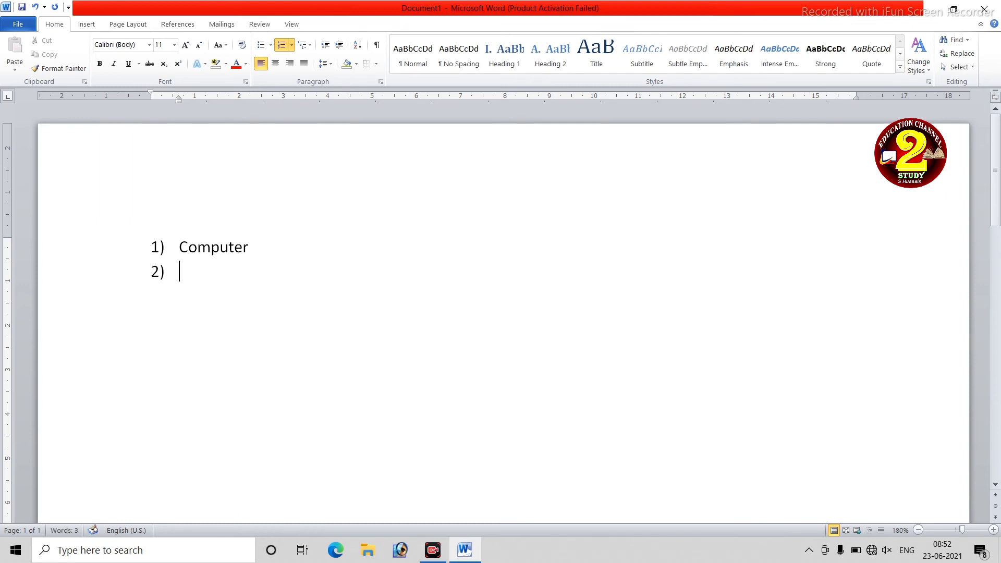
pyautogui.press('Tab')
pyautogui.hotkey('shift', 'Tab')
pyautogui.press('BackSpace')
pyautogui.press('BackSpace')
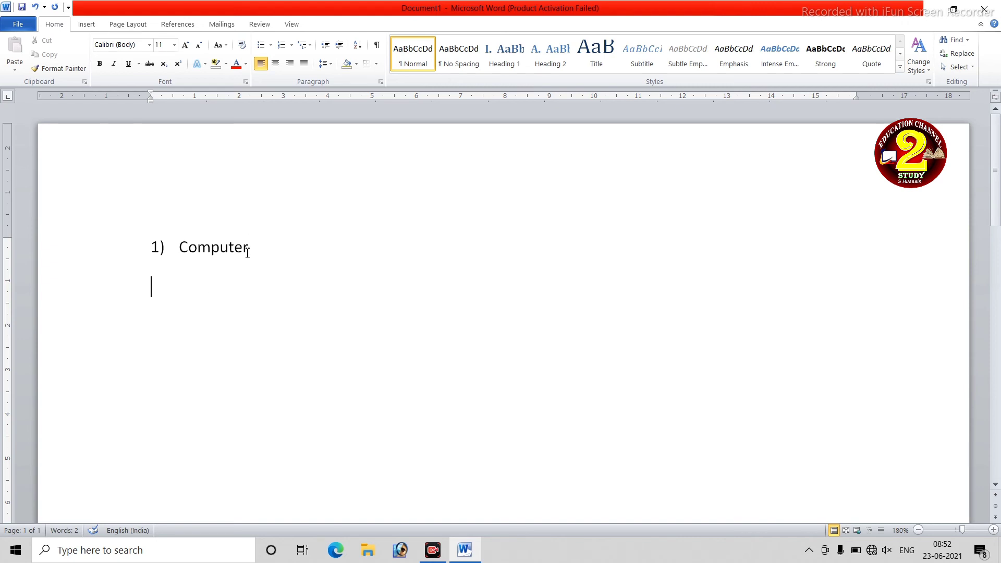
# Add 'Hardware' and 'Software' as sub-items under Computer, then promote the next line to item 2)
pyautogui.click(249, 249)
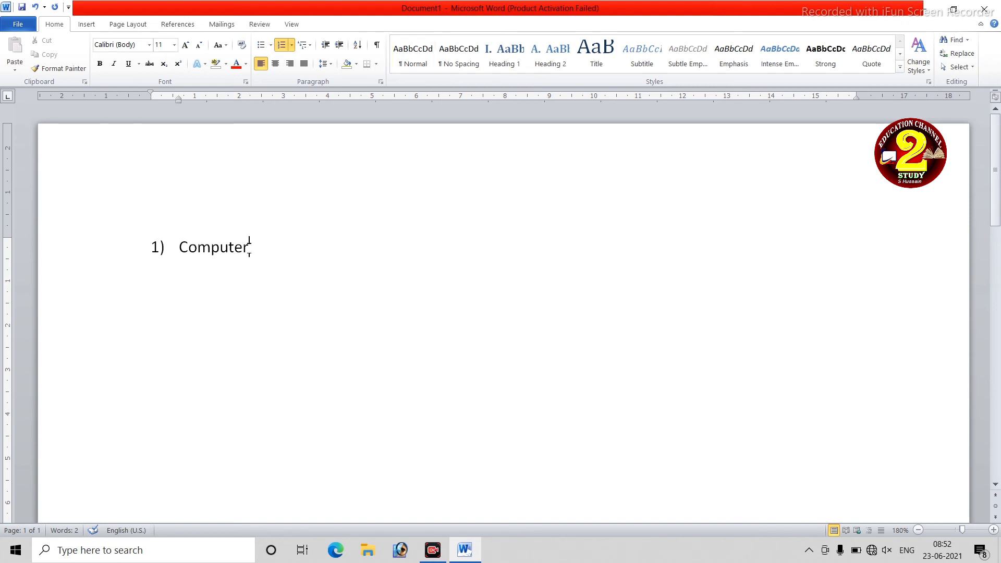
pyautogui.press('Return')
pyautogui.press('Tab')
pyautogui.write('Hard')
pyautogui.write('war')
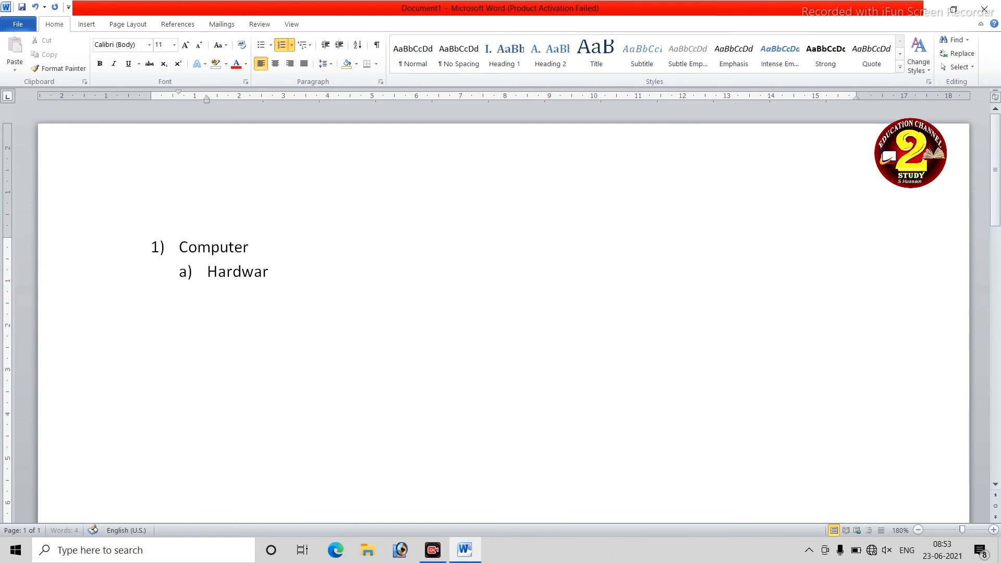
pyautogui.write('e')
pyautogui.press('Return')
pyautogui.write('Softwar')
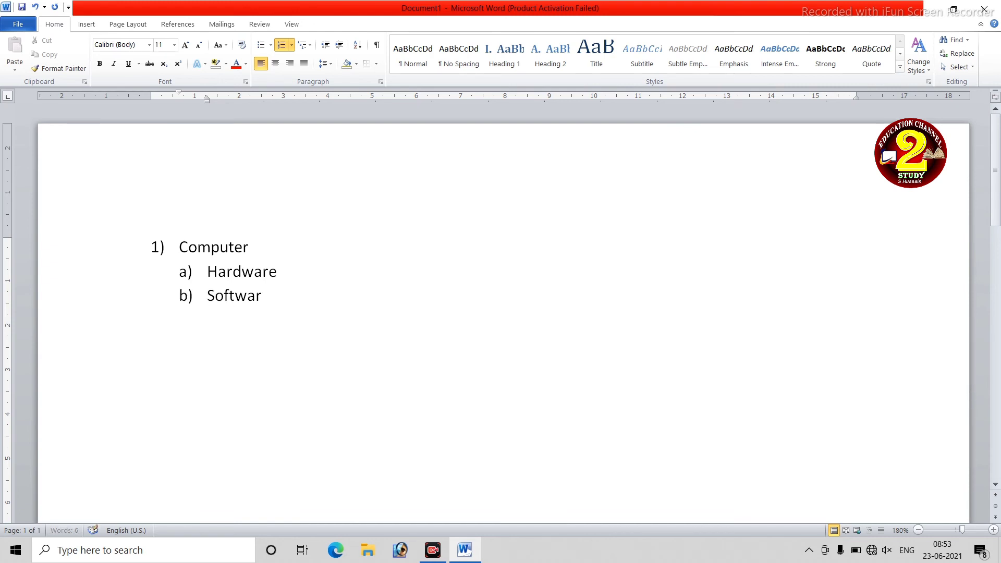
pyautogui.write('e')
pyautogui.press('Return')
pyautogui.hotkey('shift', 'Tab')
# Type sample text for item 2) and four sample sub-items a)–d) beneath it
pyautogui.write('gsdkjghdkj')
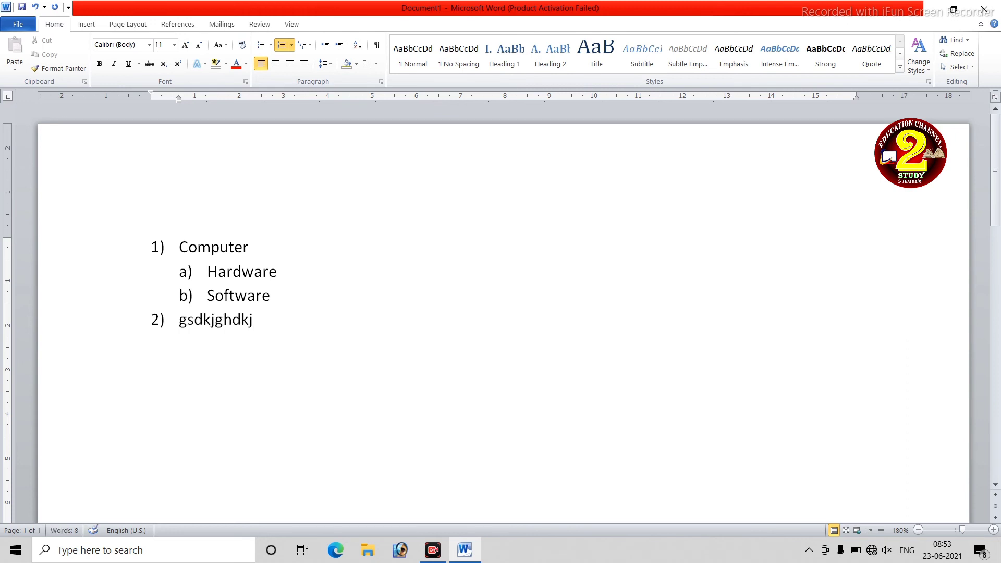
pyautogui.press('Return')
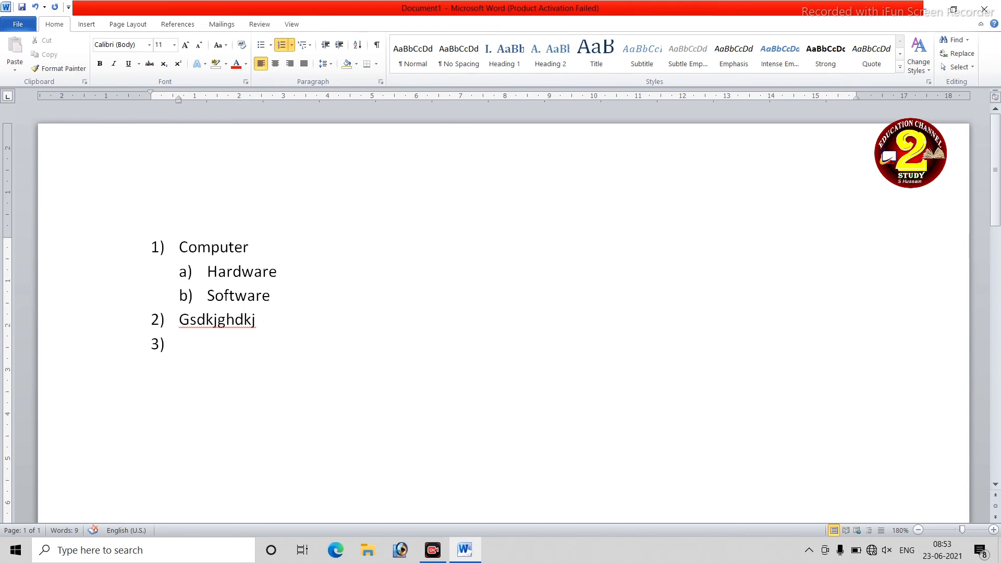
pyautogui.press('Tab')
pyautogui.write('fdmhgkjdfhgkjhjgkfd')
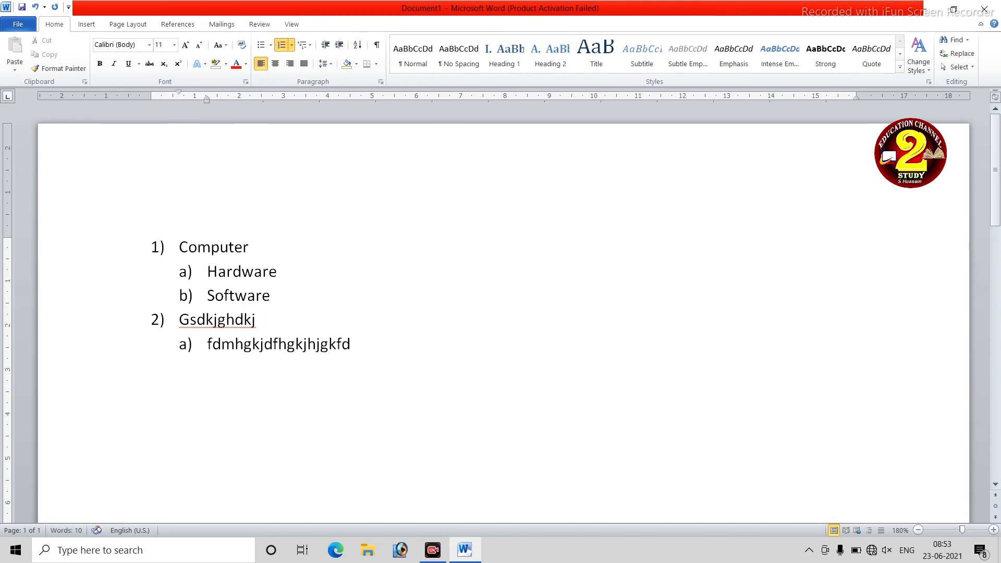
pyautogui.press('Return')
pyautogui.write('fgdfgjdfhgkjfdhgkjdfg')
pyautogui.press('Return')
pyautogui.write('dfgjfdj')
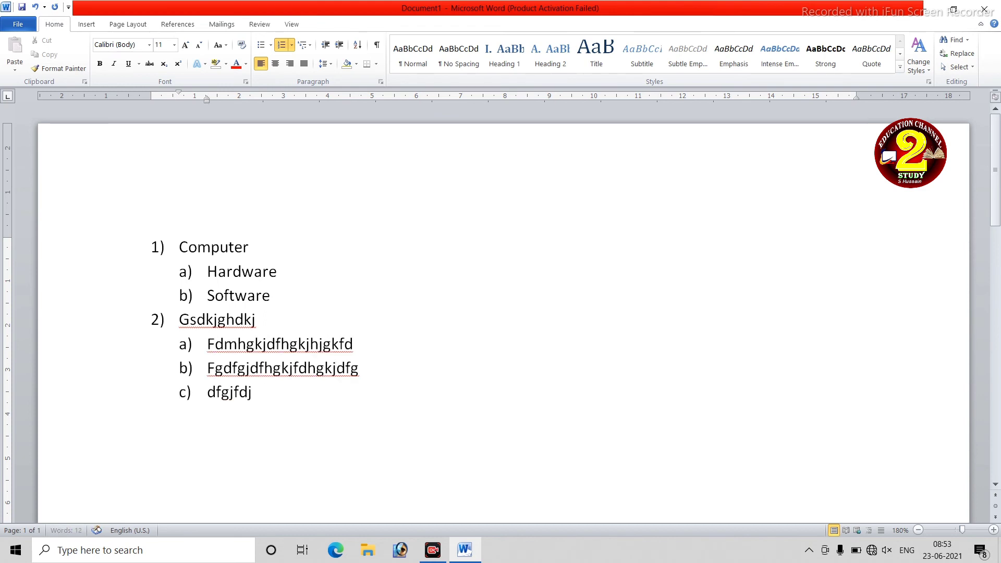
pyautogui.write('hgkjdfghfjkgjdf')
pyautogui.press('Return')
pyautogui.write('fghjfhgfdkjhgjfdkjfd')
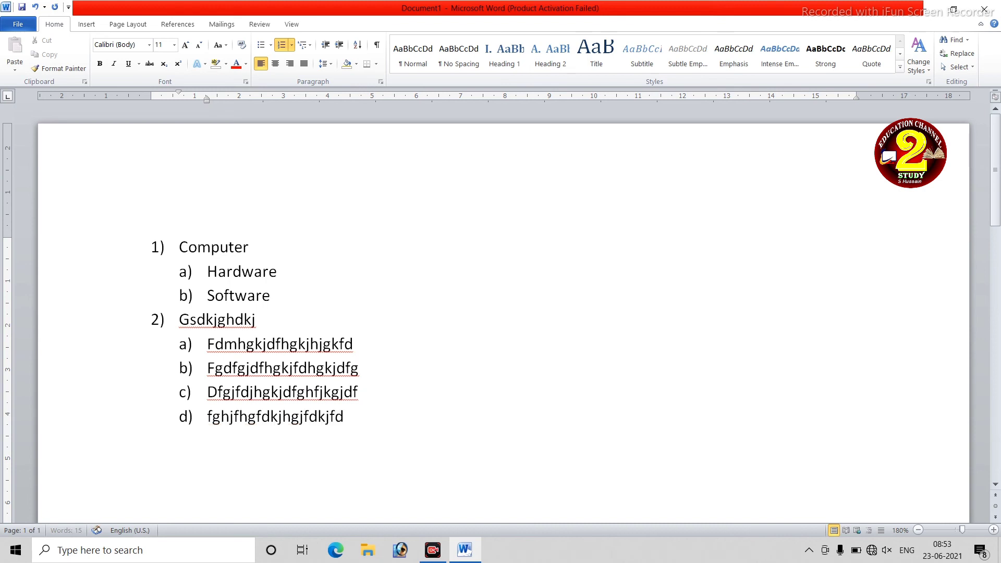
# Discard an extra sub-item e), extend sub-item d), and promote a new line to item 3)
pyautogui.press('Return')
pyautogui.write('gkjdshgjkds')
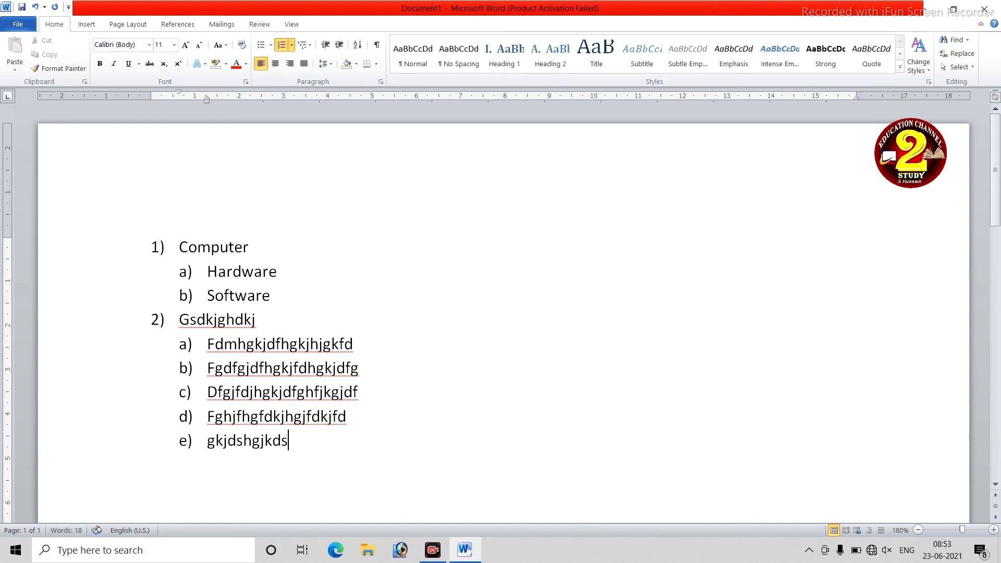
pyautogui.press('BackSpace')
pyautogui.press('BackSpace')
pyautogui.press('BackSpace')
pyautogui.press('BackSpace')
pyautogui.press('BackSpace')
pyautogui.press('BackSpace')
pyautogui.press('BackSpace')
pyautogui.press('BackSpace')
pyautogui.press('BackSpace')
pyautogui.press('BackSpace')
pyautogui.press('BackSpace')
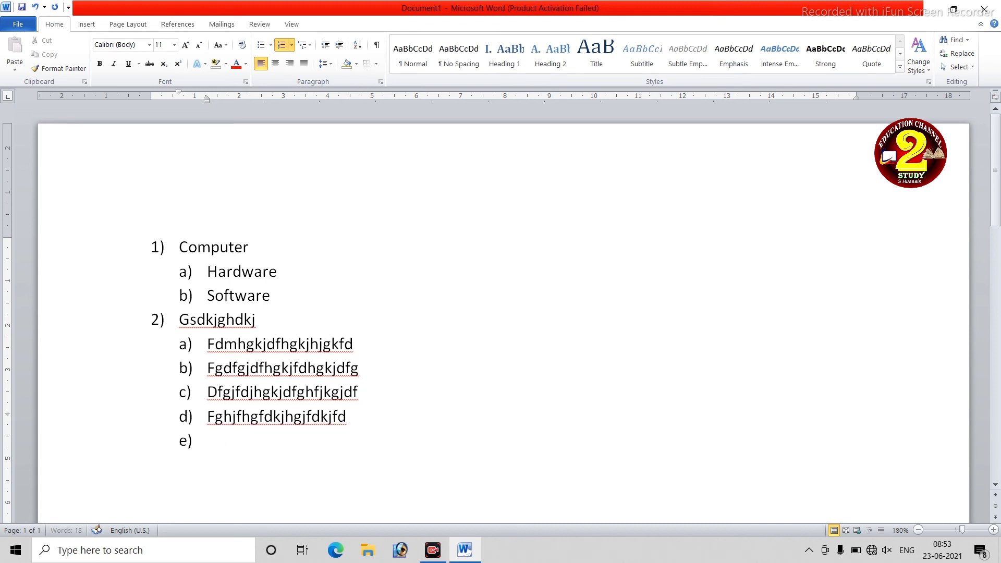
pyautogui.press('BackSpace')
pyautogui.press('BackSpace')
pyautogui.press('BackSpace')
pyautogui.write('hgksjdf')
pyautogui.press('Return')
pyautogui.hotkey('shift', 'Tab')
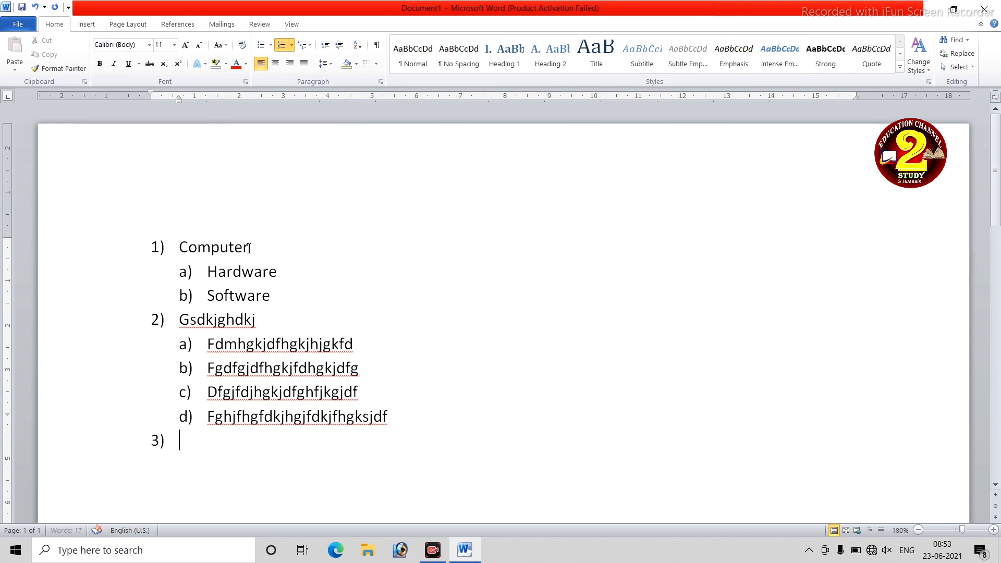
# Type item 3) with sample sub-items a)–d), then promote a new empty line to item 4)
pyautogui.write('tuhewjkthjkthsdkjghjkfddfg')
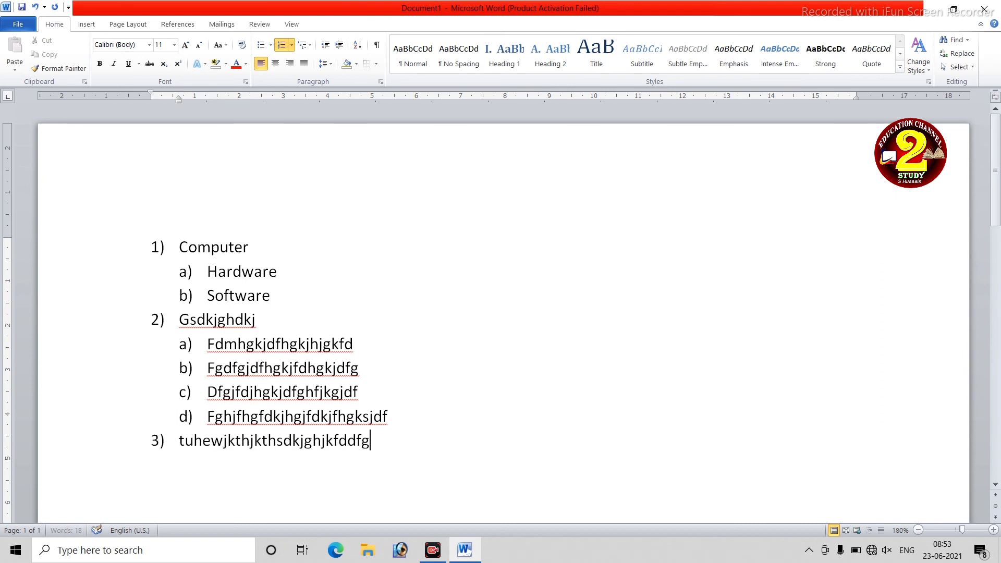
pyautogui.press('Return')
pyautogui.press('Tab')
pyautogui.write('fjkgdfhgkjdfh')
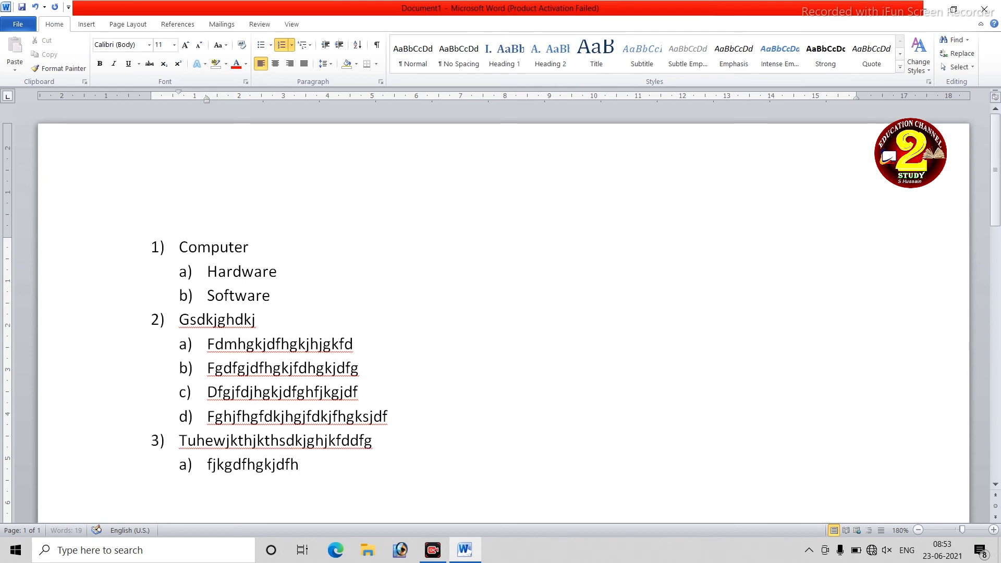
pyautogui.write('gjkdfhjkg')
pyautogui.press('Return')
pyautogui.write('dfgjjkdfhgjkdfhjgfd')
pyautogui.press('Return')
pyautogui.write('dfgjfdhg')
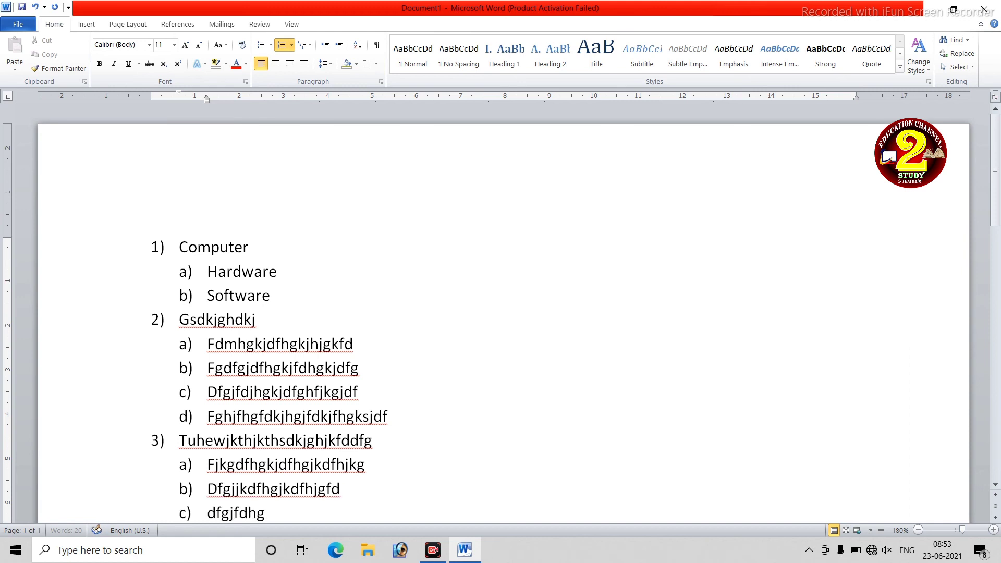
pyautogui.write('jkdfhgjkfd')
pyautogui.press('Return')
pyautogui.write('dfgjkfdhgjkfdhgjdf')
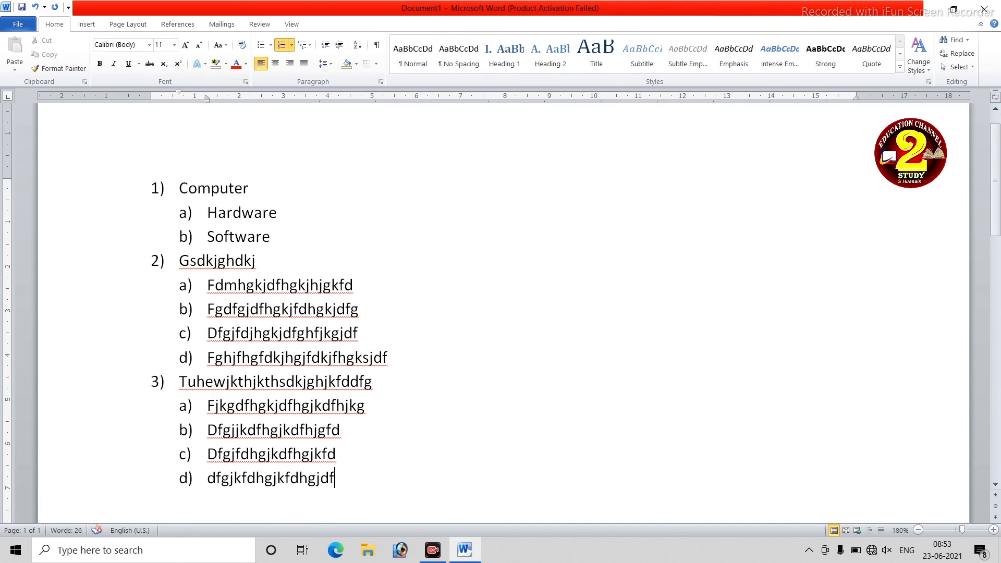
pyautogui.press('Return')
pyautogui.hotkey('shift', 'Tab')
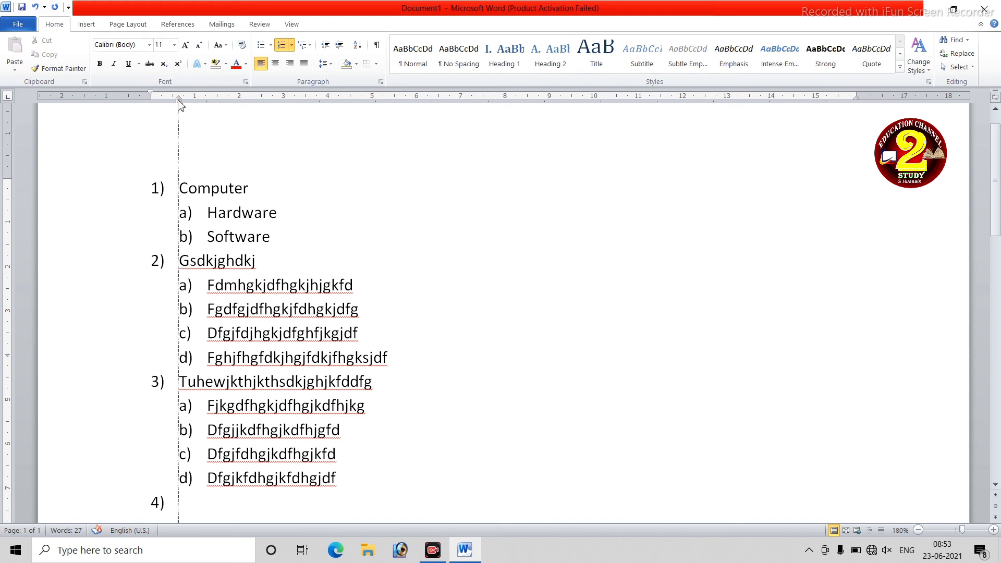
# Drag the ruler indent markers so empty item 4) sits slightly right of items 1)–3)
pyautogui.moveTo(179, 103)
pyautogui.mouseDown()
pyautogui.moveTo(152, 97)
pyautogui.moveTo(162, 95)
pyautogui.mouseUp()
pyautogui.moveTo(172, 104); pyautogui.dragTo(168, 106)
pyautogui.moveTo(155, 97); pyautogui.dragTo(162, 97)
pyautogui.click(301, 45)
pyautogui.click(552, 329)
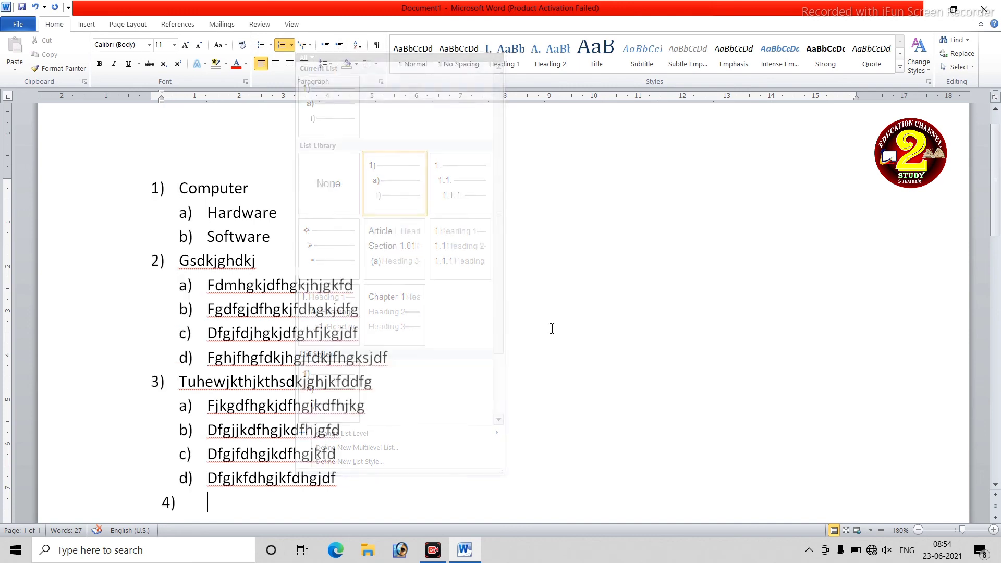
pyautogui.click(310, 46)
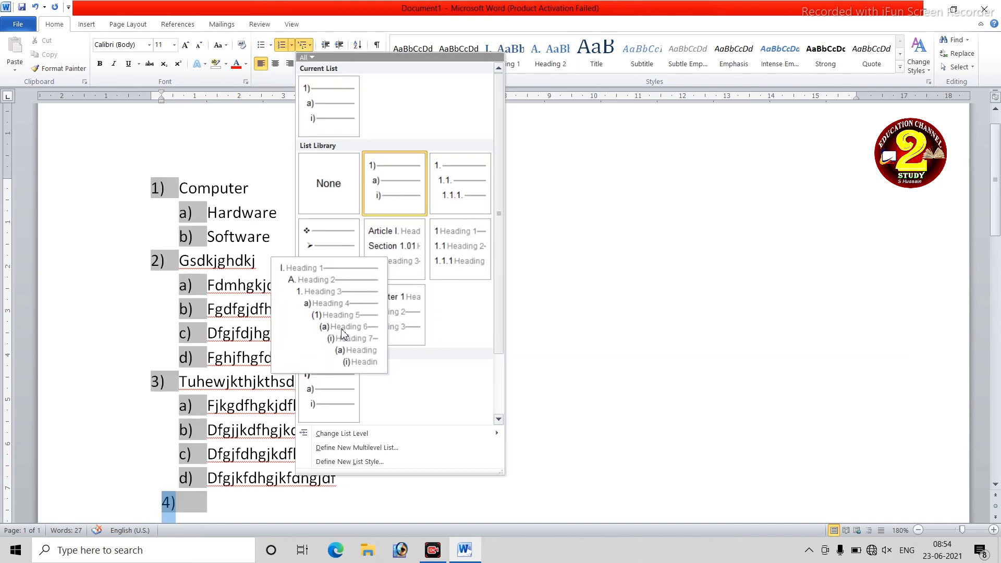
pyautogui.click(582, 365)
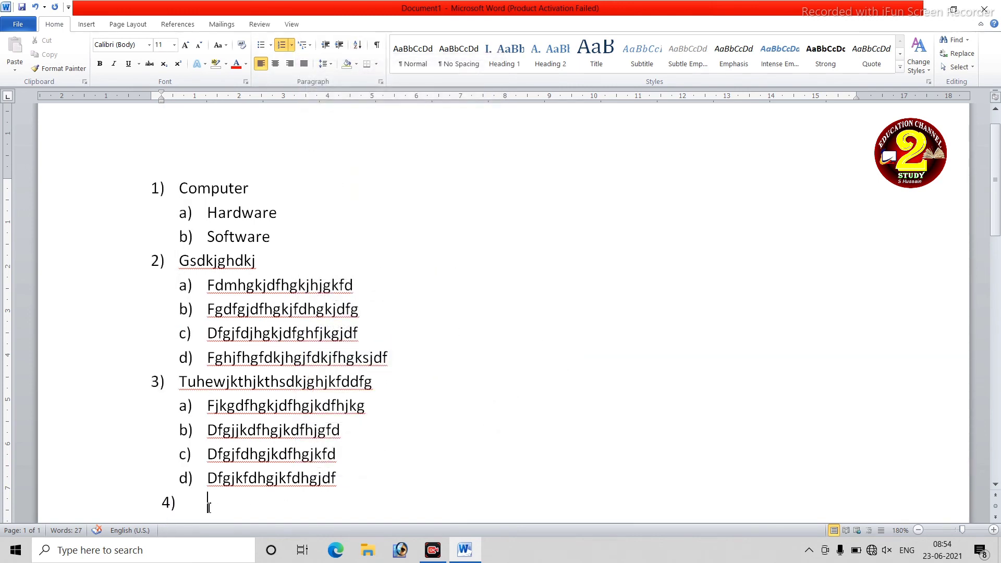